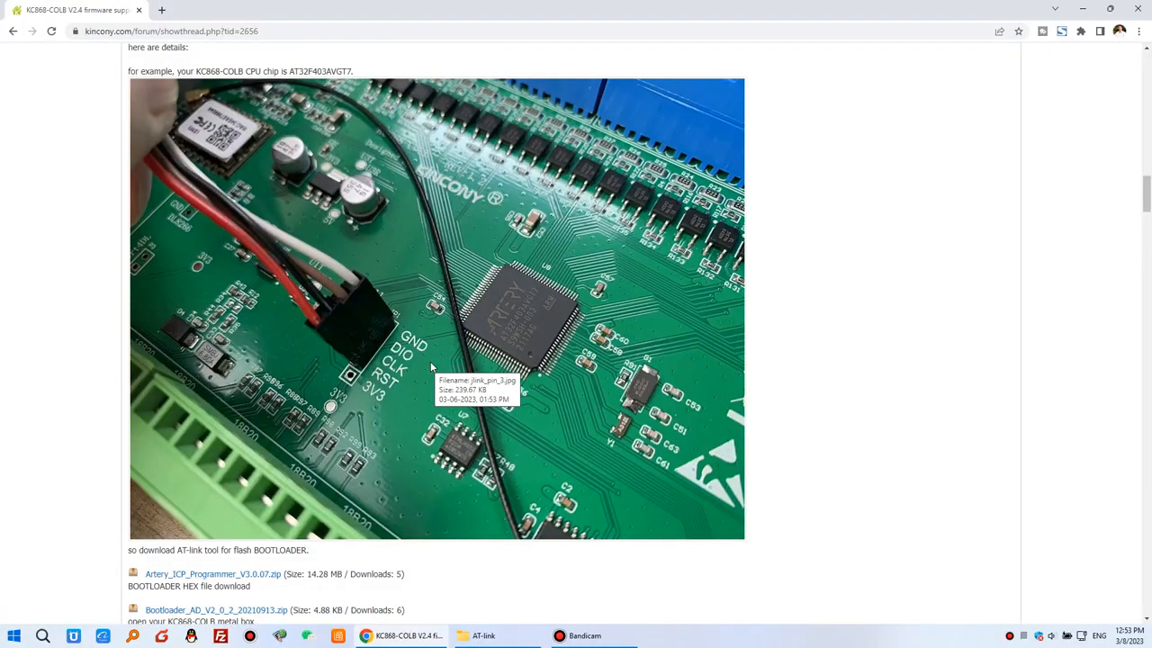
# Examine the forum thread's programmer and bootloader downloads, the J-Link wiring photos and the start of the BOOTLOADER HEX flashing instructions
pyautogui.scroll(-2, 836, 429)
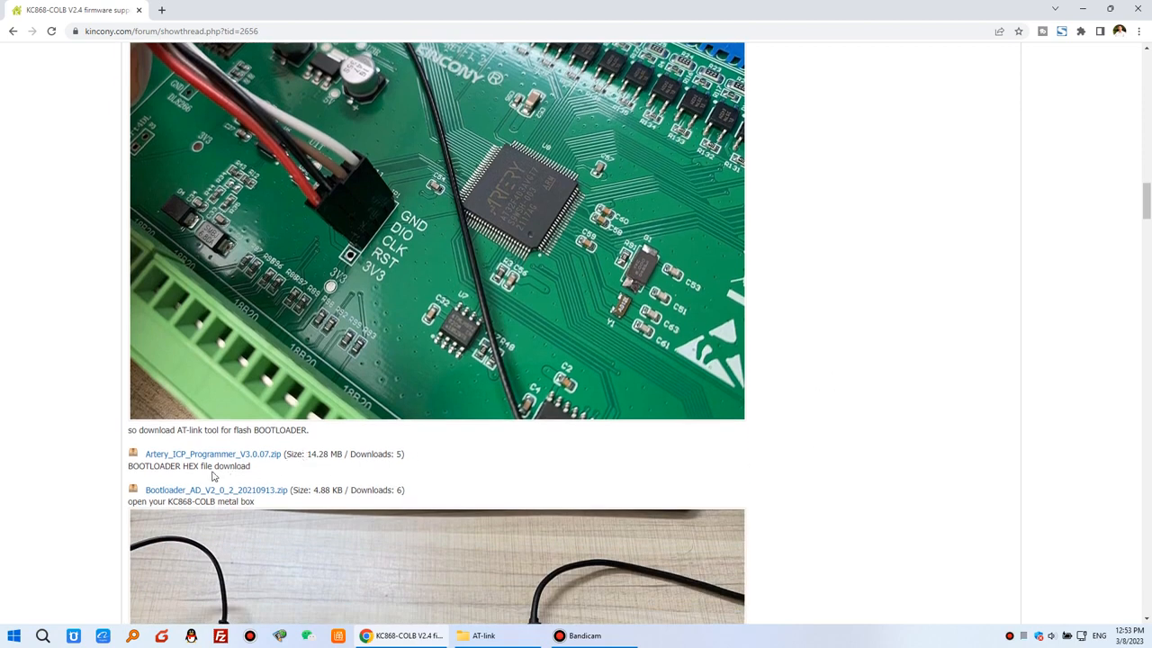
pyautogui.moveTo(132, 466); pyautogui.dragTo(236, 466)
pyautogui.scroll(-1, 269, 452)
pyautogui.click(260, 447)
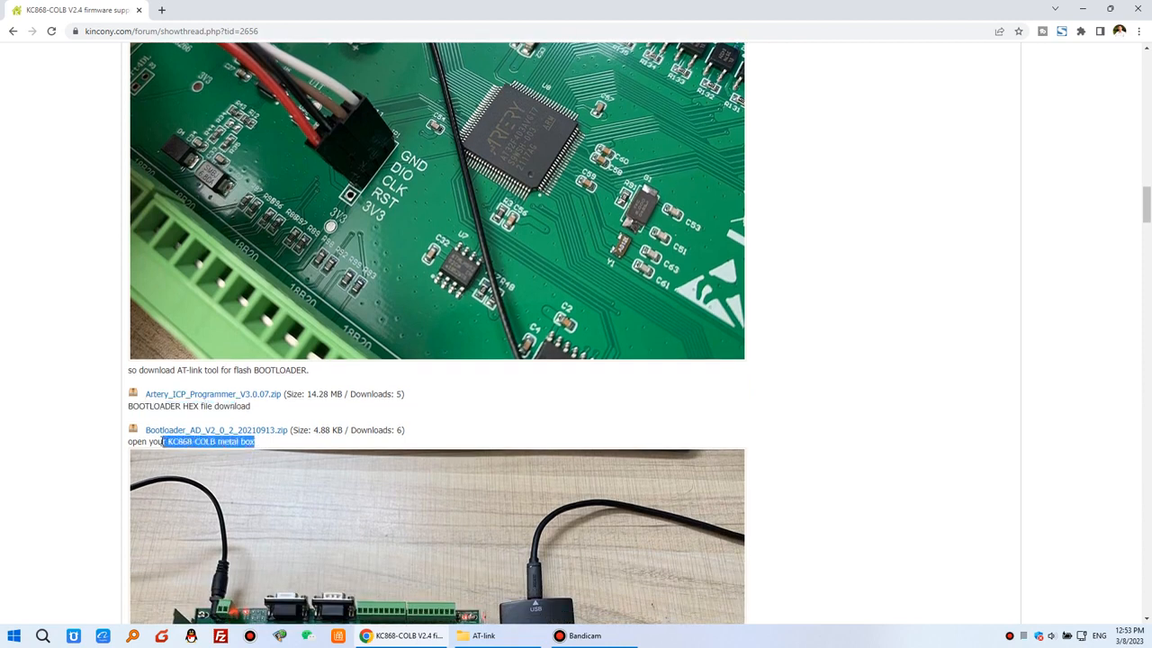
pyautogui.moveTo(137, 435); pyautogui.dragTo(132, 436)
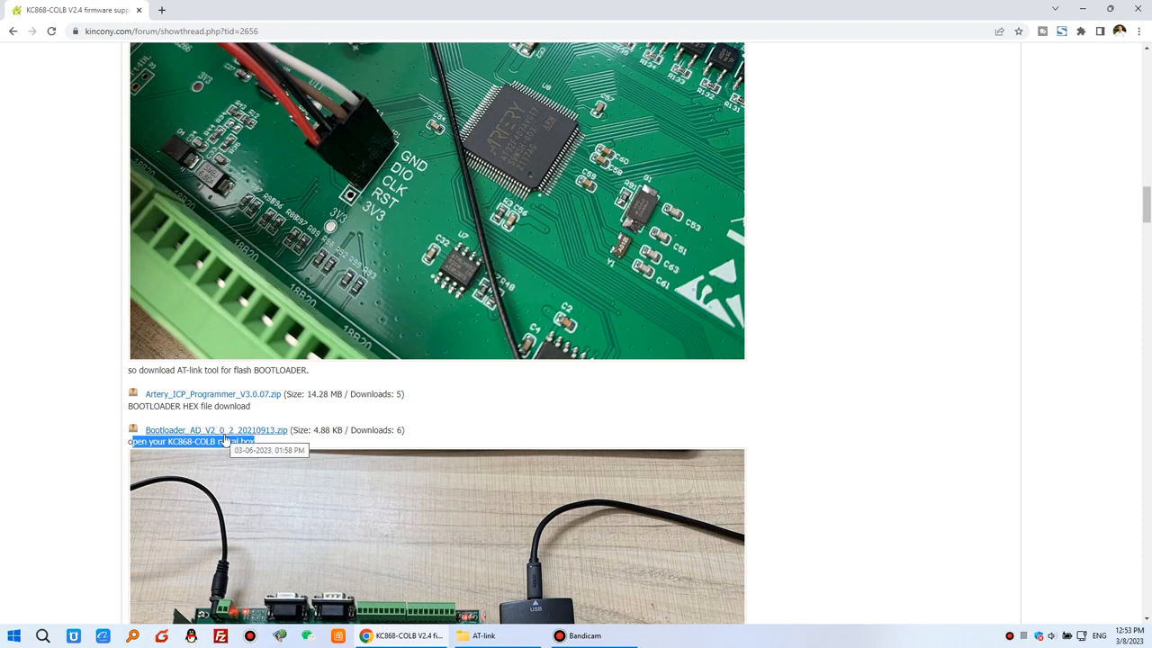
pyautogui.click(501, 639)
pyautogui.moveTo(375, 99); pyautogui.dragTo(719, 174)
pyautogui.click(837, 532)
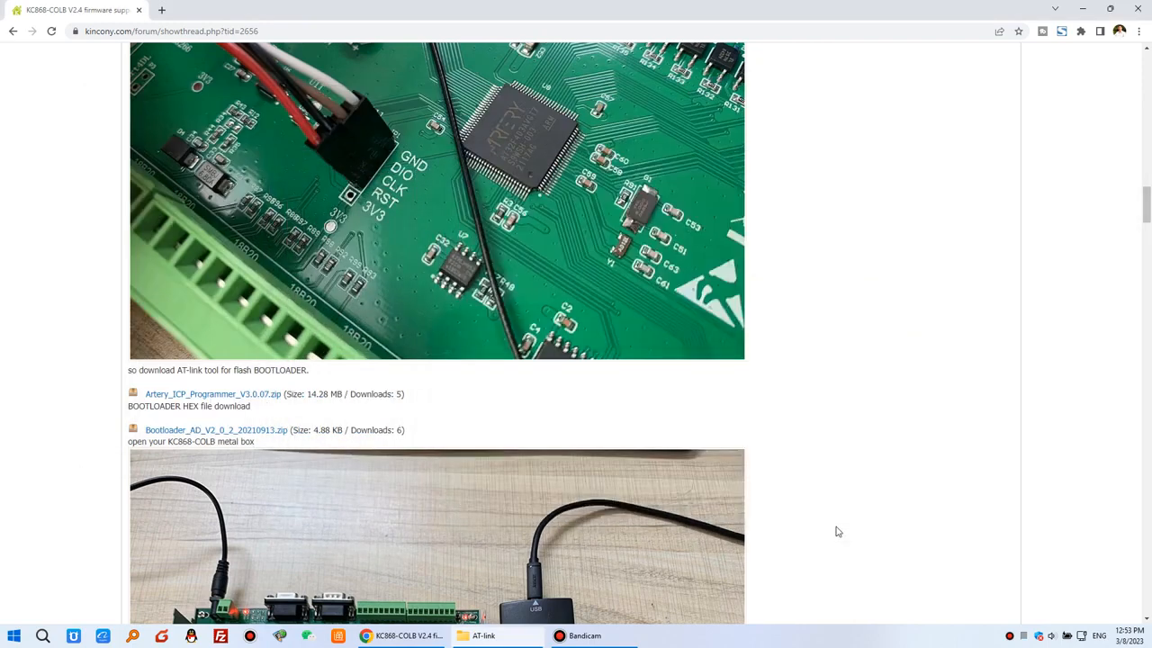
pyautogui.scroll(-12, 837, 532)
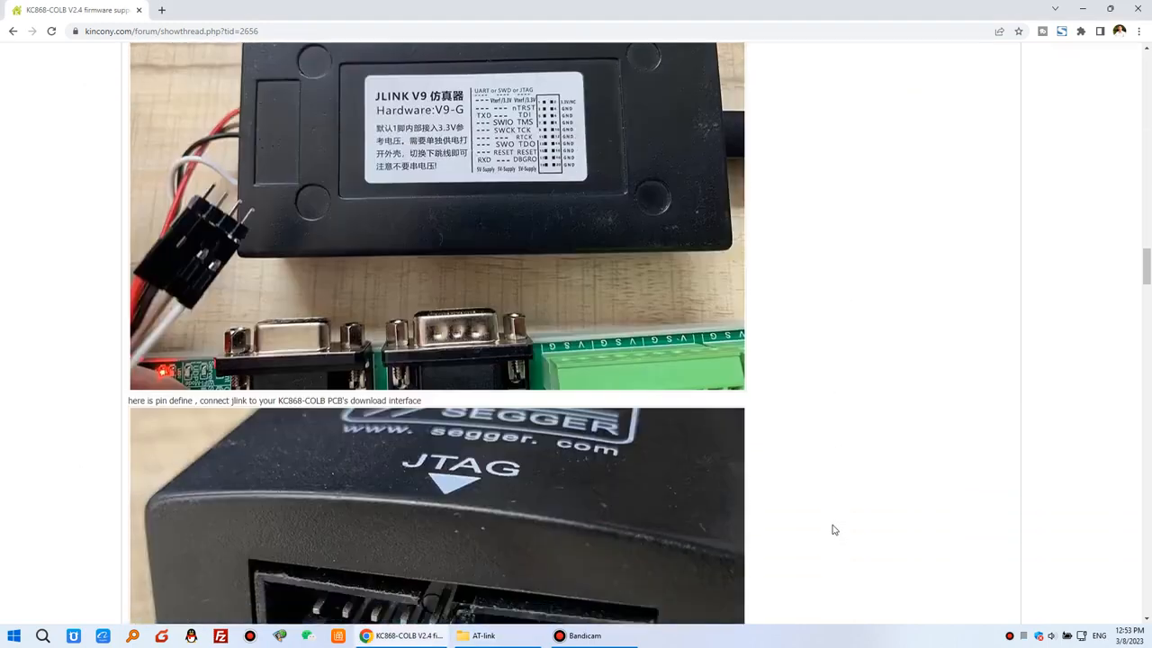
pyautogui.scroll(-10, 833, 530)
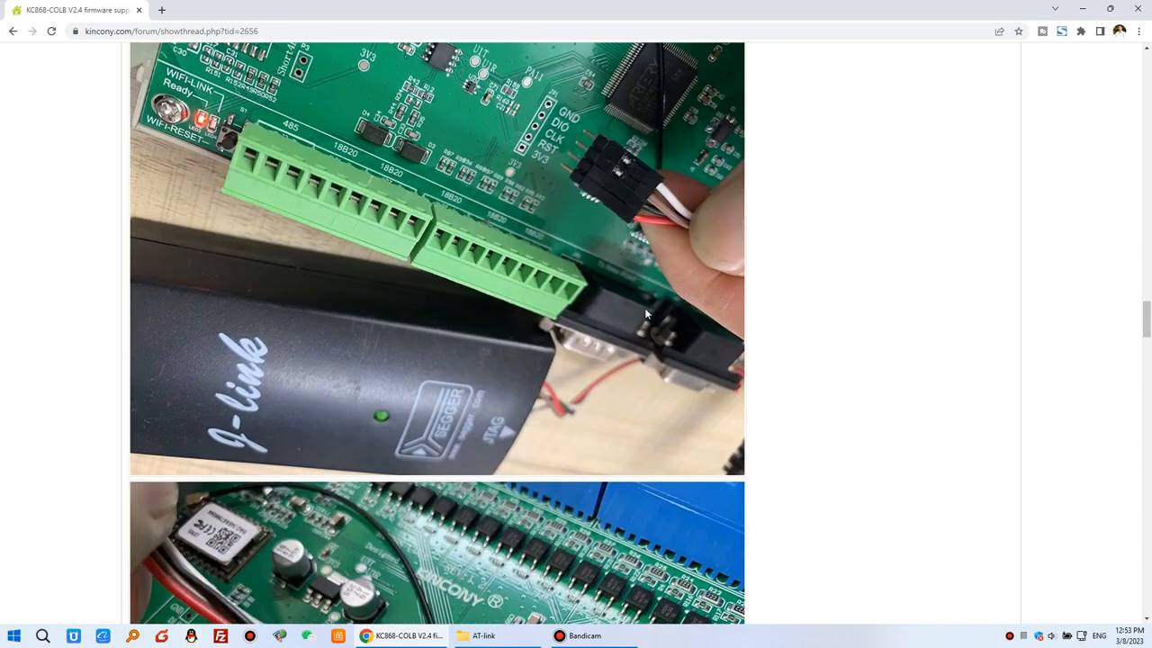
pyautogui.scroll(-5, 646, 313)
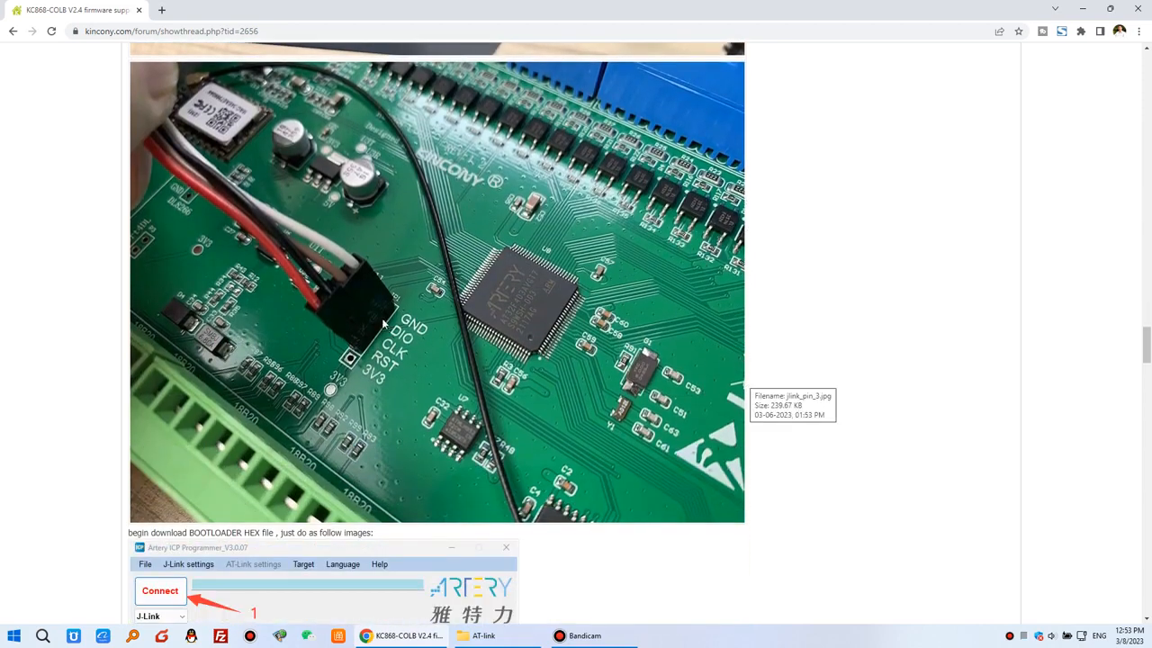
pyautogui.scroll(-4, 673, 378)
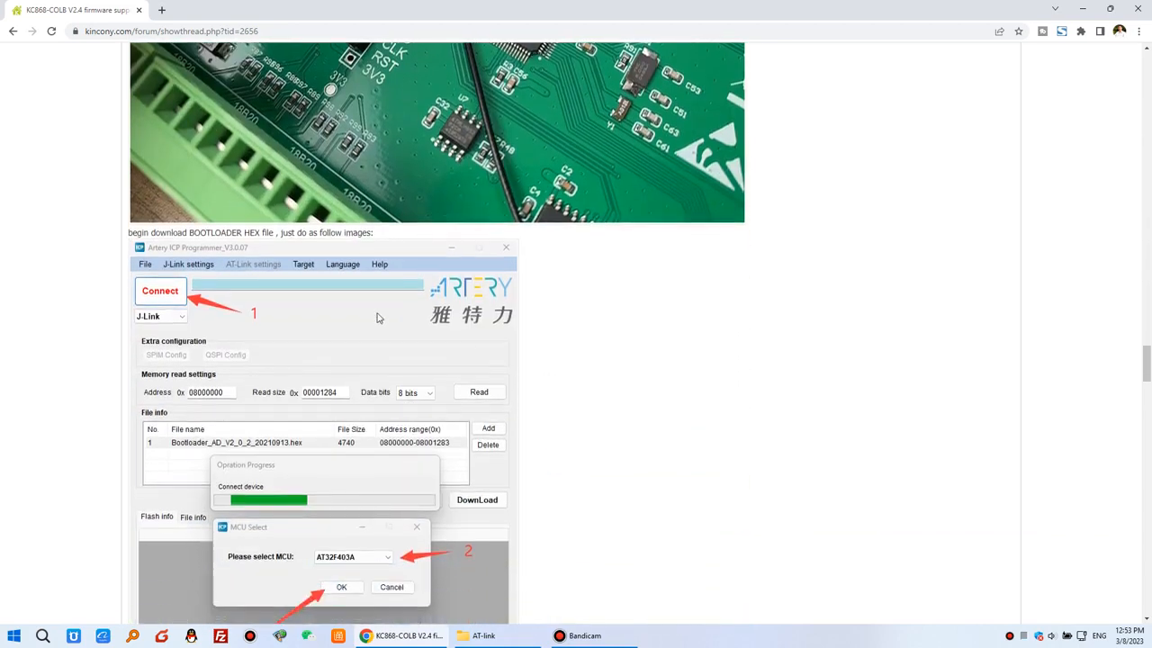
# Open Artery_ICP_Programmer_V3.0.07 in the AT-link folder and check its Artery_ATLink_DriverInstall subfolder
pyautogui.click(500, 638)
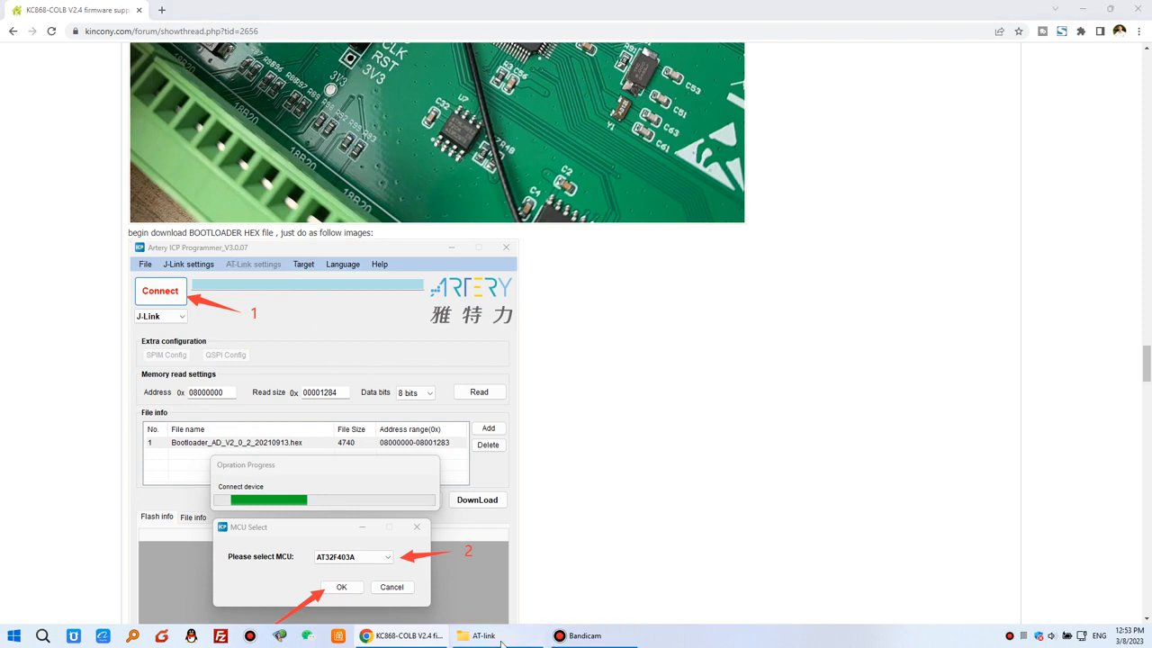
pyautogui.moveTo(461, 420); pyautogui.dragTo(574, 419)
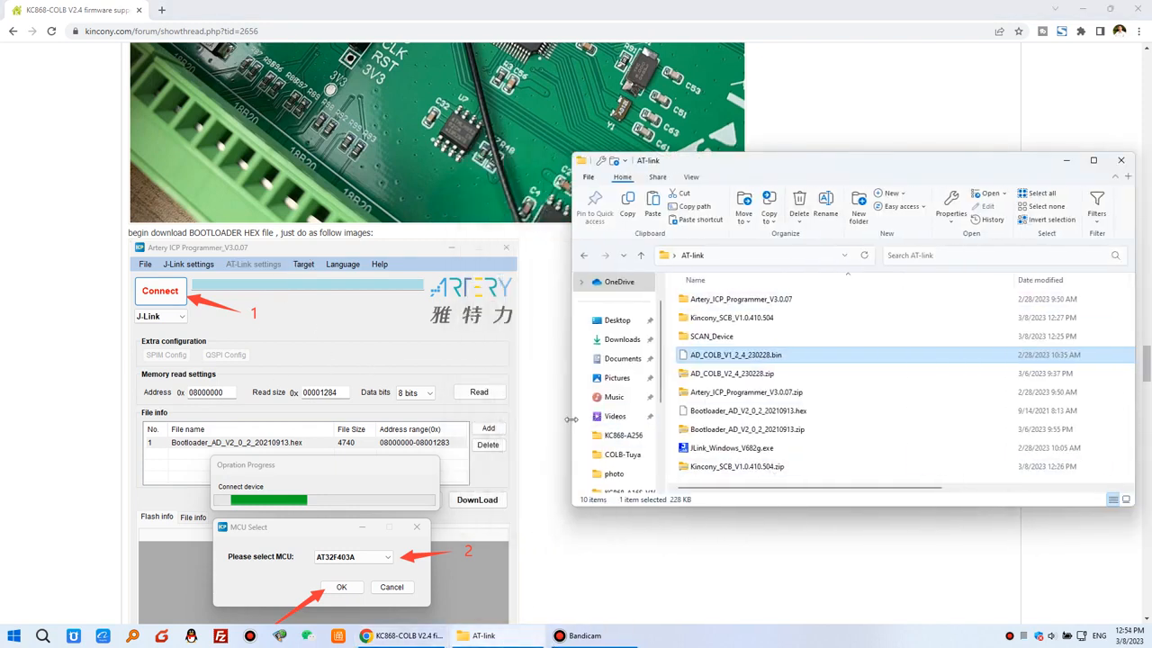
pyautogui.doubleClick(757, 305)
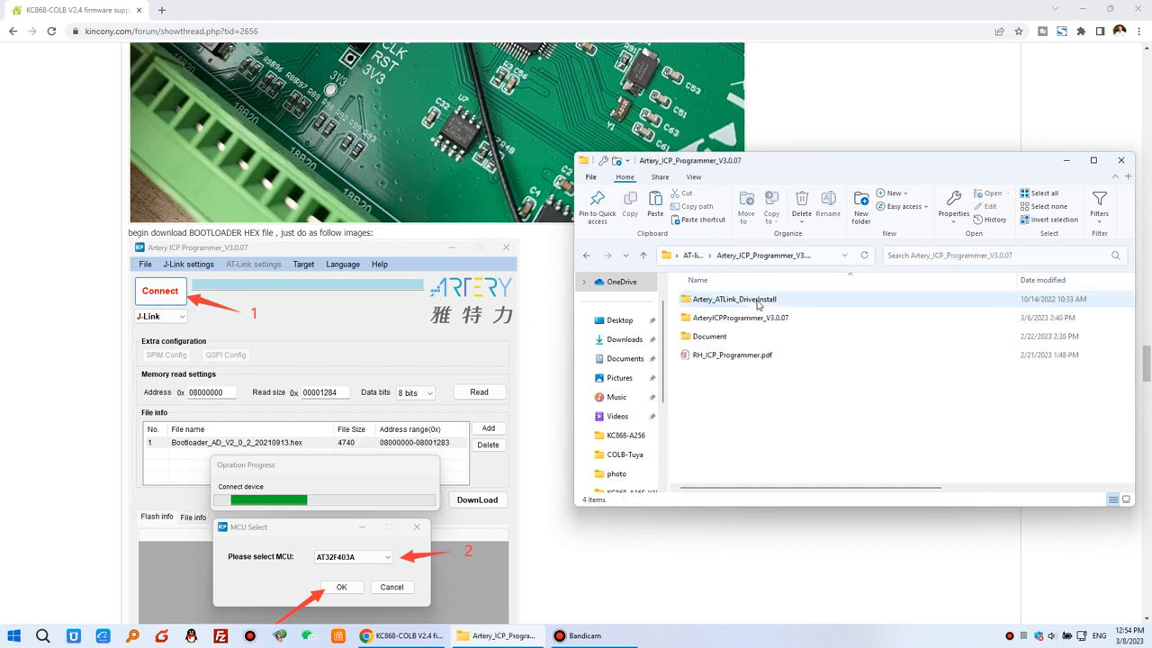
pyautogui.doubleClick(755, 299)
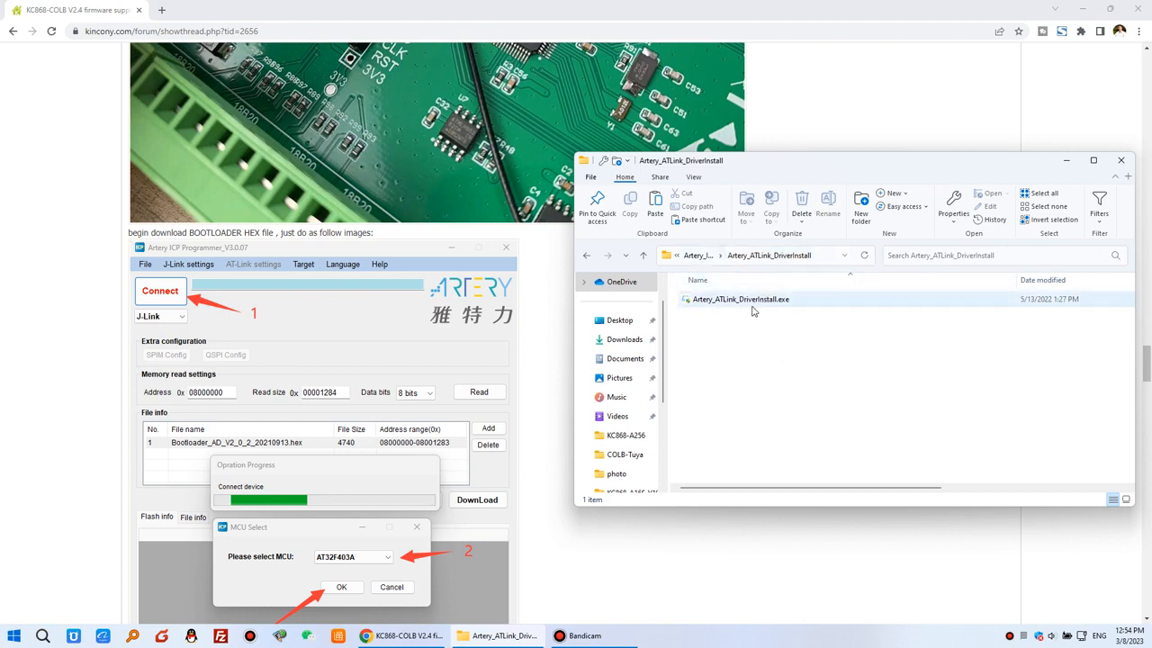
# Go back to the programmer package and launch ArteryICPProgrammer.exe from the ArteryICPProgrammer_V3.0.07 folder
pyautogui.click(707, 255)
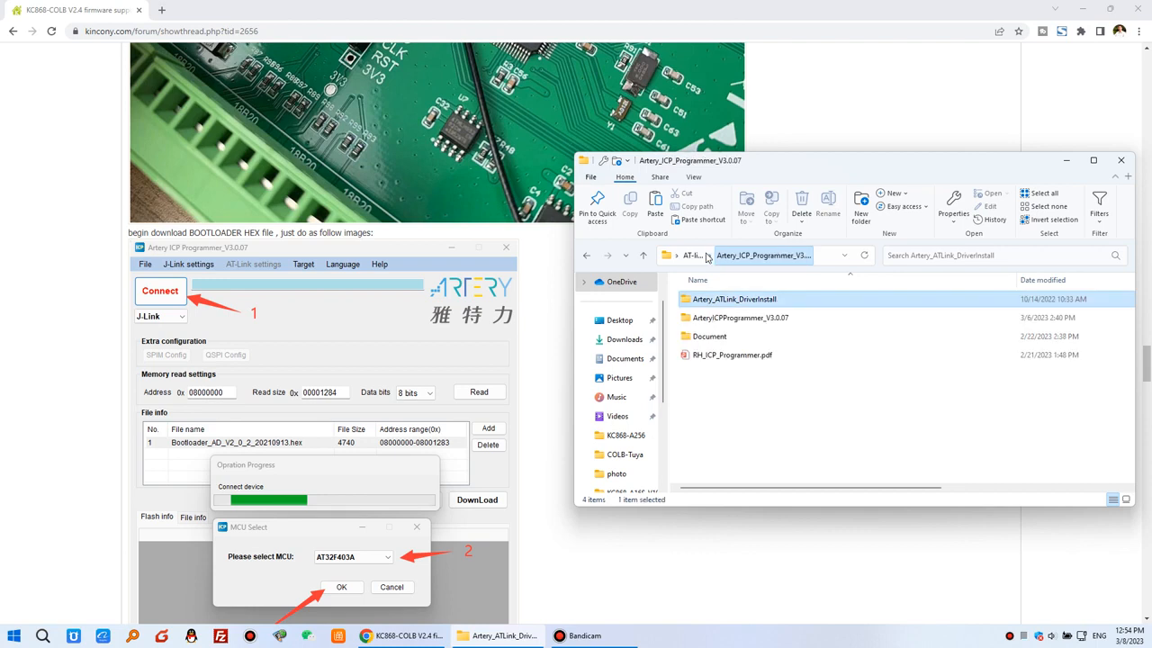
pyautogui.doubleClick(744, 326)
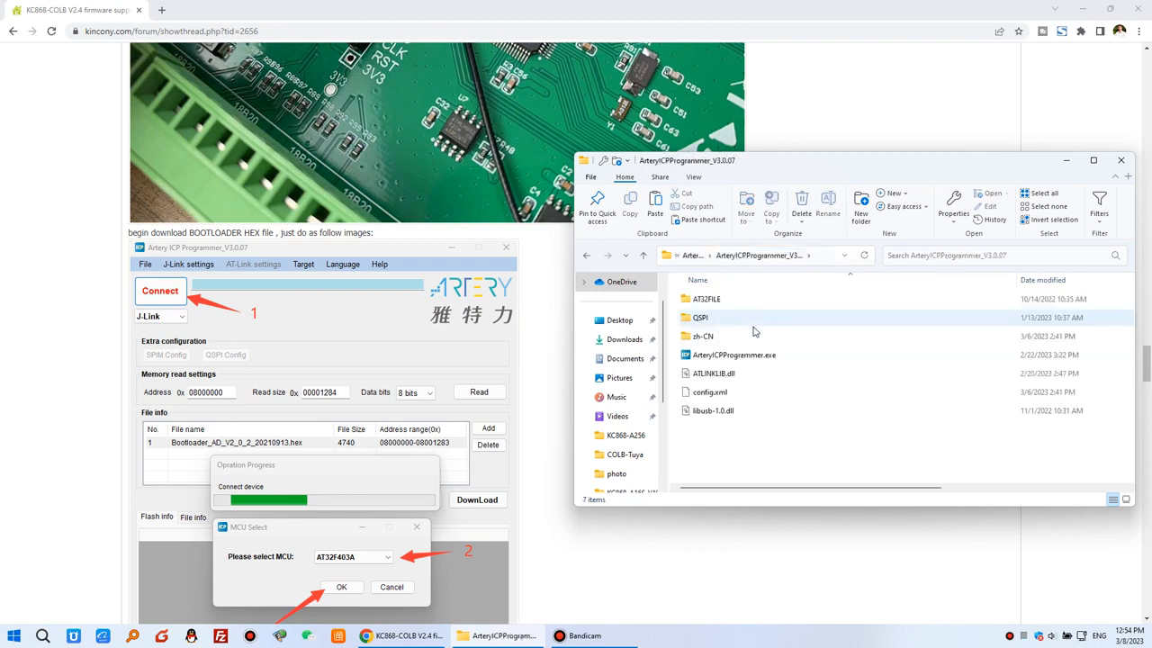
pyautogui.click(755, 357)
pyautogui.doubleClick(754, 357)
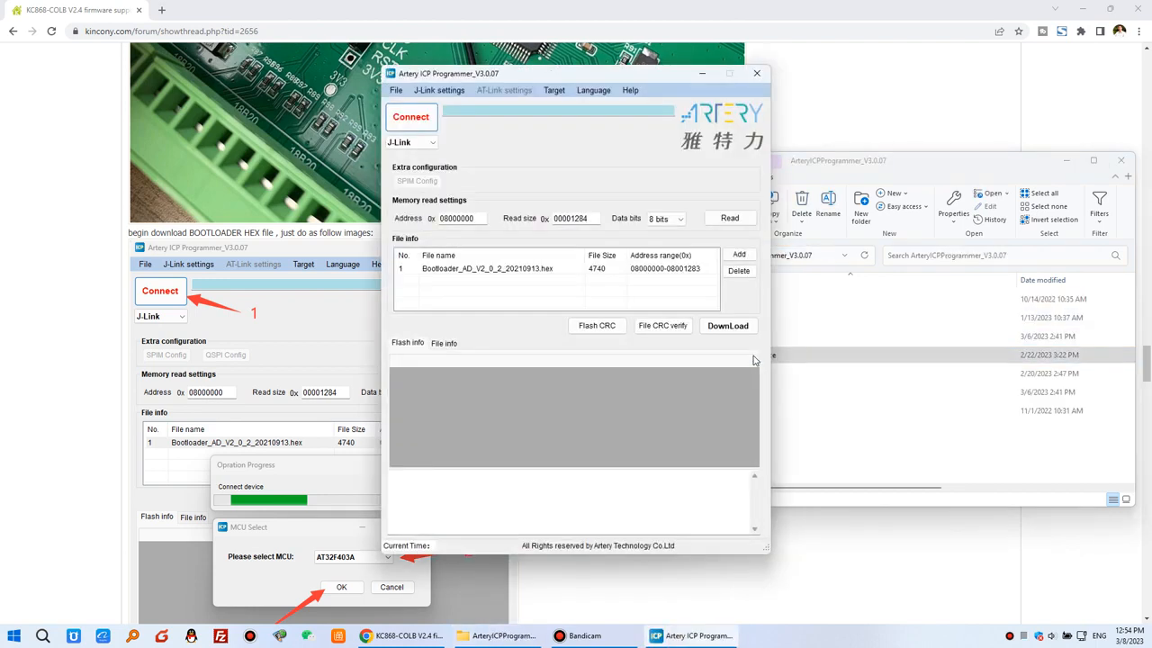
# Place the programmer window beside the forum instructions and choose J-Link as the connection interface
pyautogui.moveTo(556, 81); pyautogui.dragTo(711, 141)
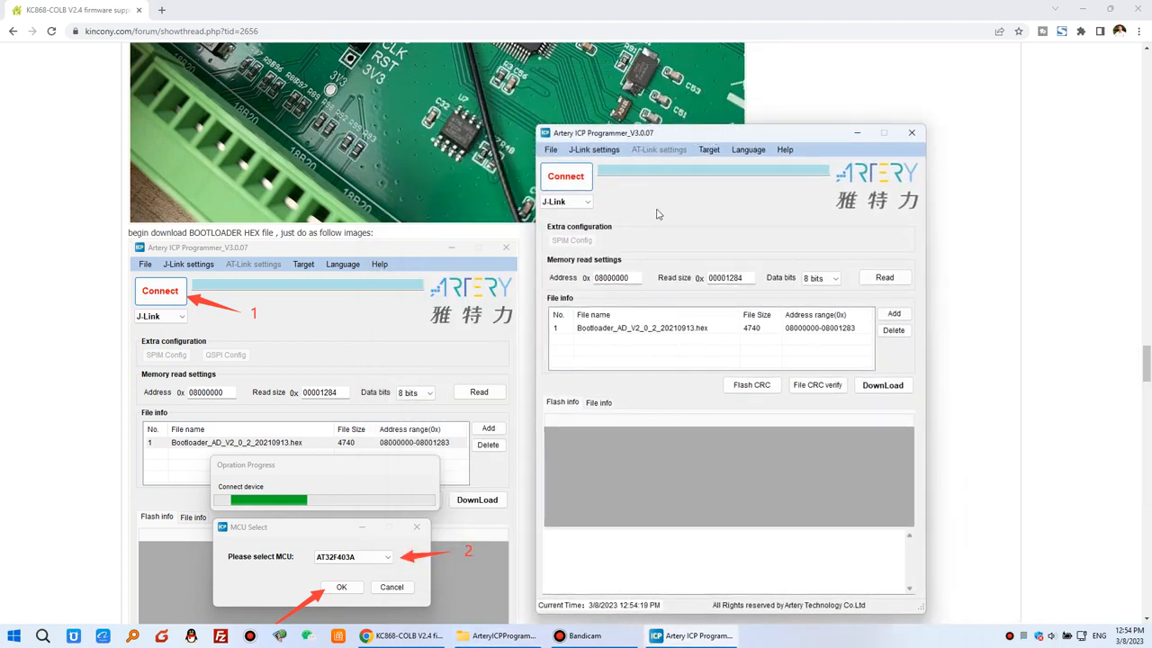
pyautogui.click(590, 205)
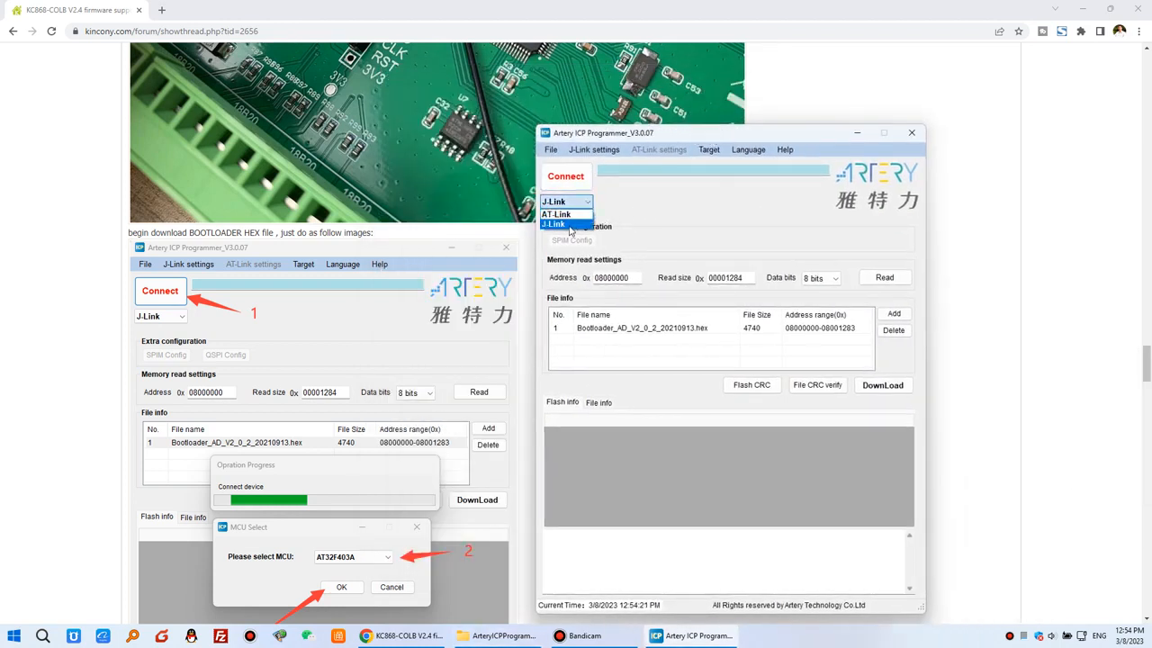
pyautogui.click(570, 224)
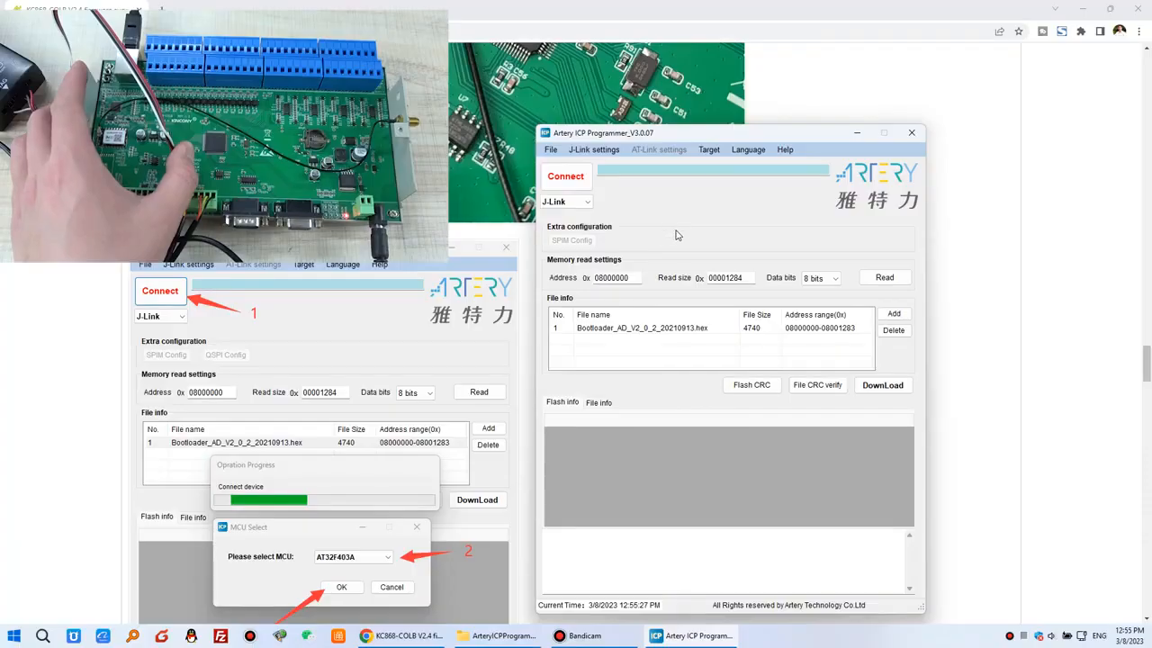
# Delete the listed bootloader file and add Bootloader_AD_V2_0_2_20210913.hex again from the AT-link folder on the desktop
pyautogui.click(693, 329)
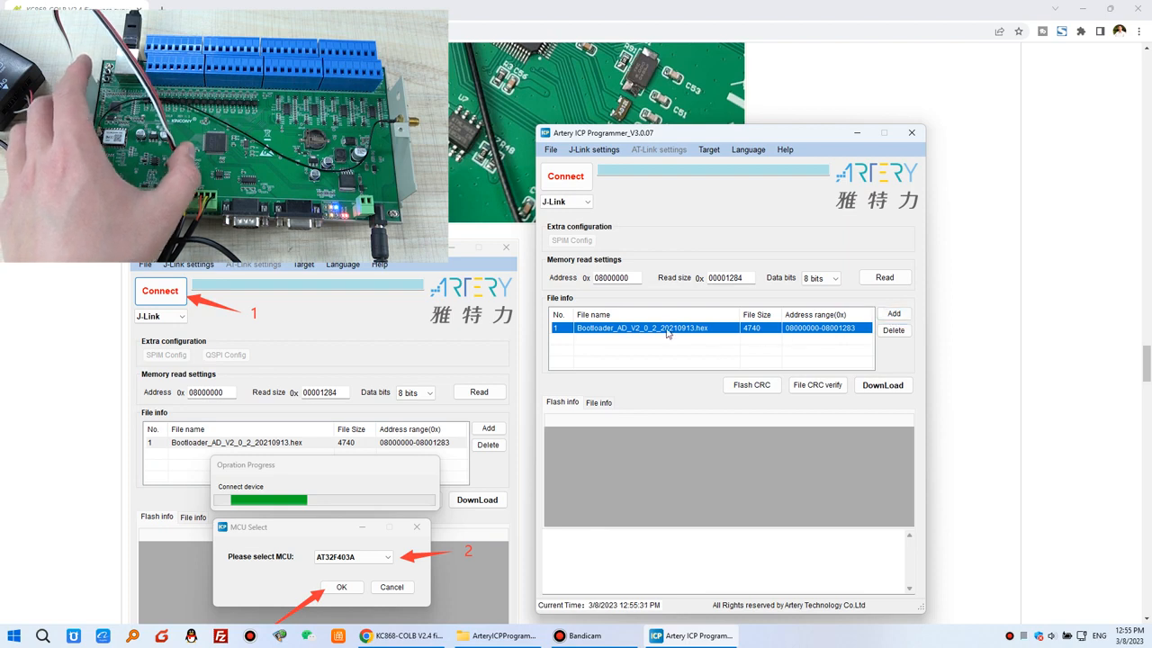
pyautogui.click(895, 332)
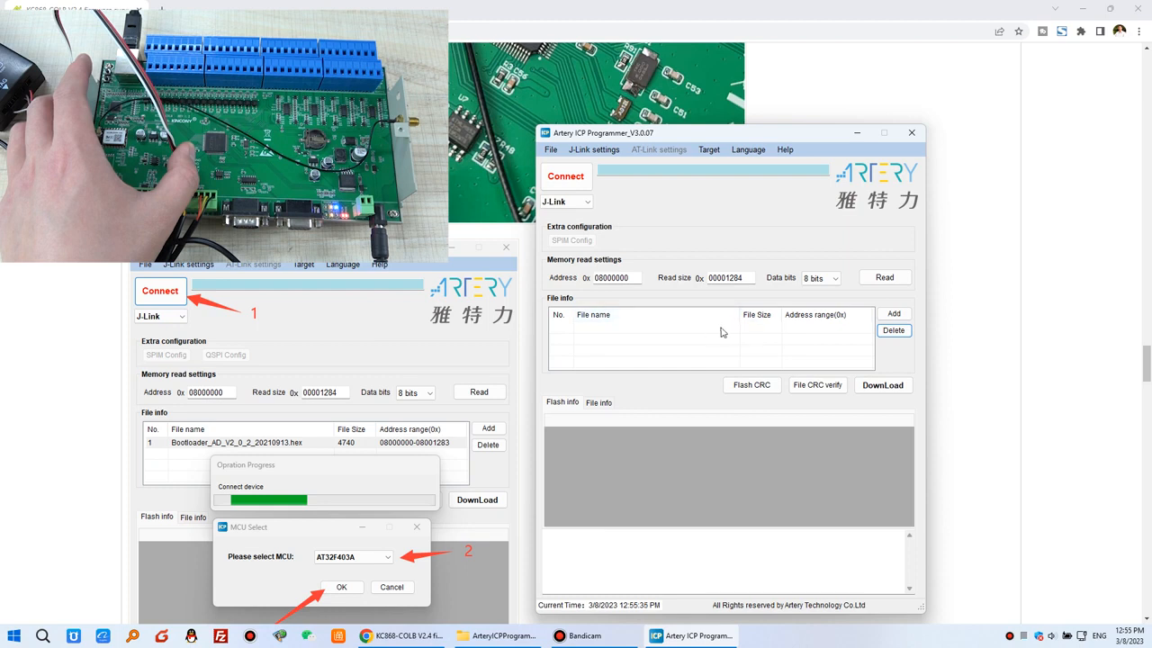
pyautogui.click(894, 314)
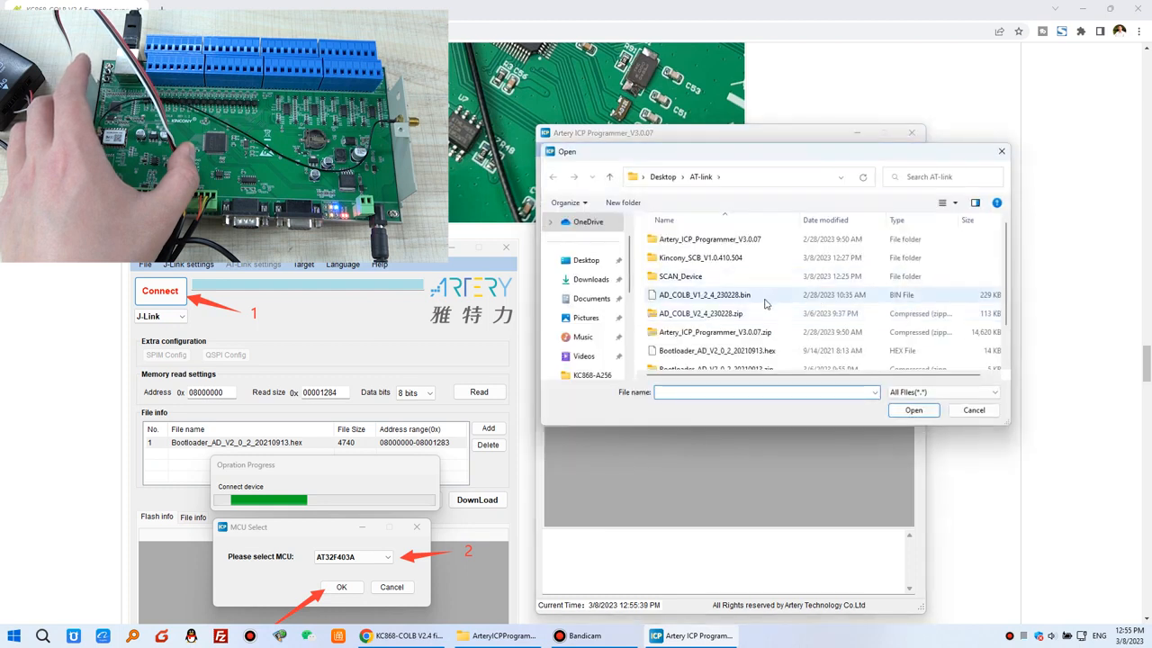
pyautogui.scroll(-1, 765, 304)
pyautogui.click(686, 306)
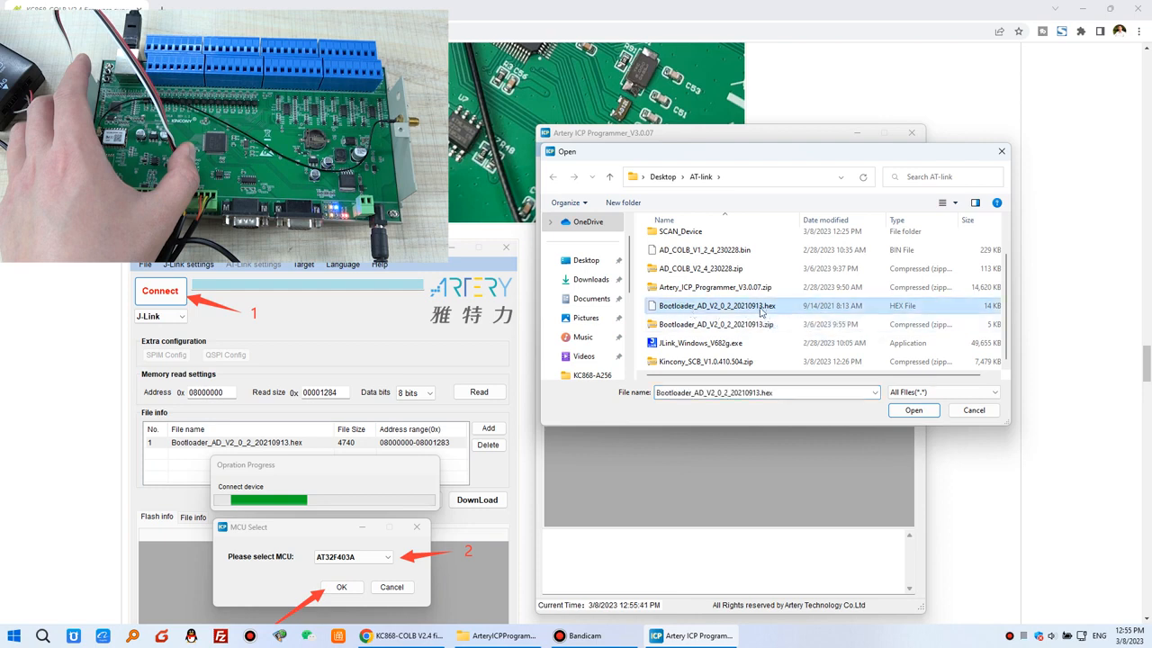
pyautogui.click(913, 409)
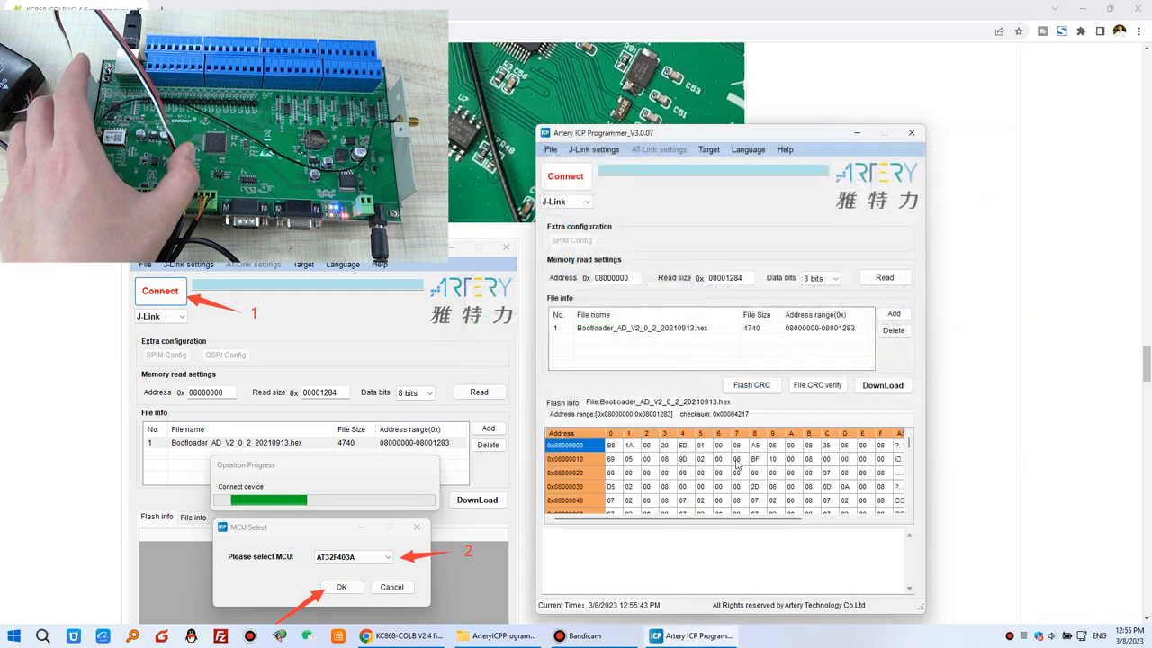
pyautogui.click(725, 329)
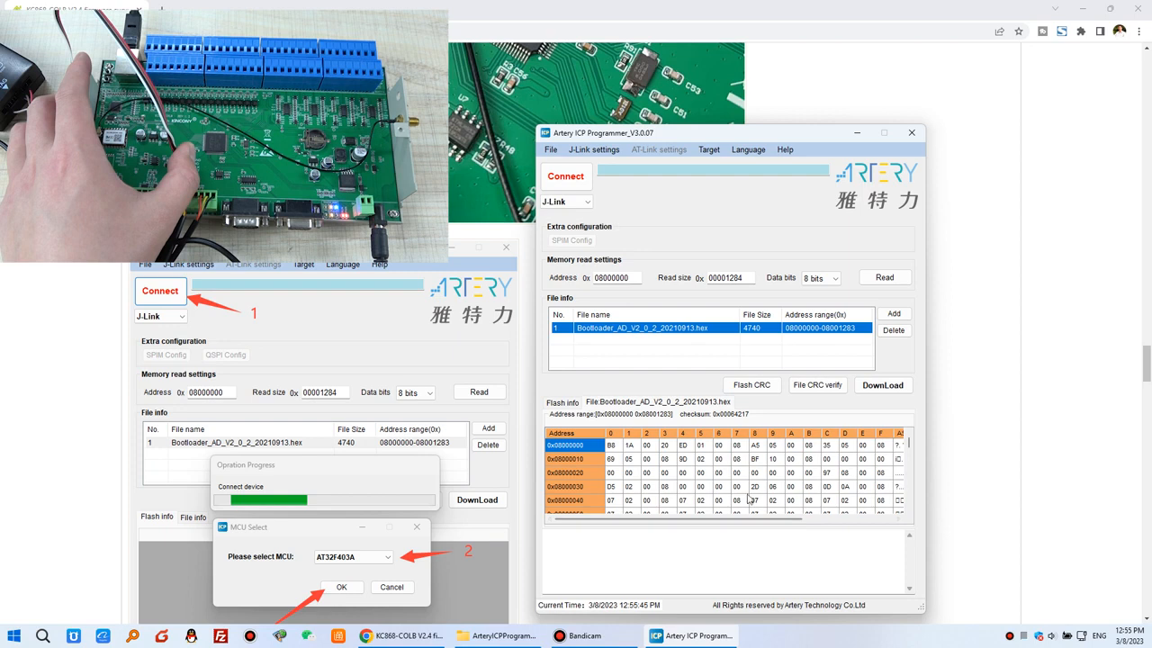
# Connect to the board over J-Link with AT32F403A as the MCU, disabling access protection before connecting
pyautogui.click(587, 202)
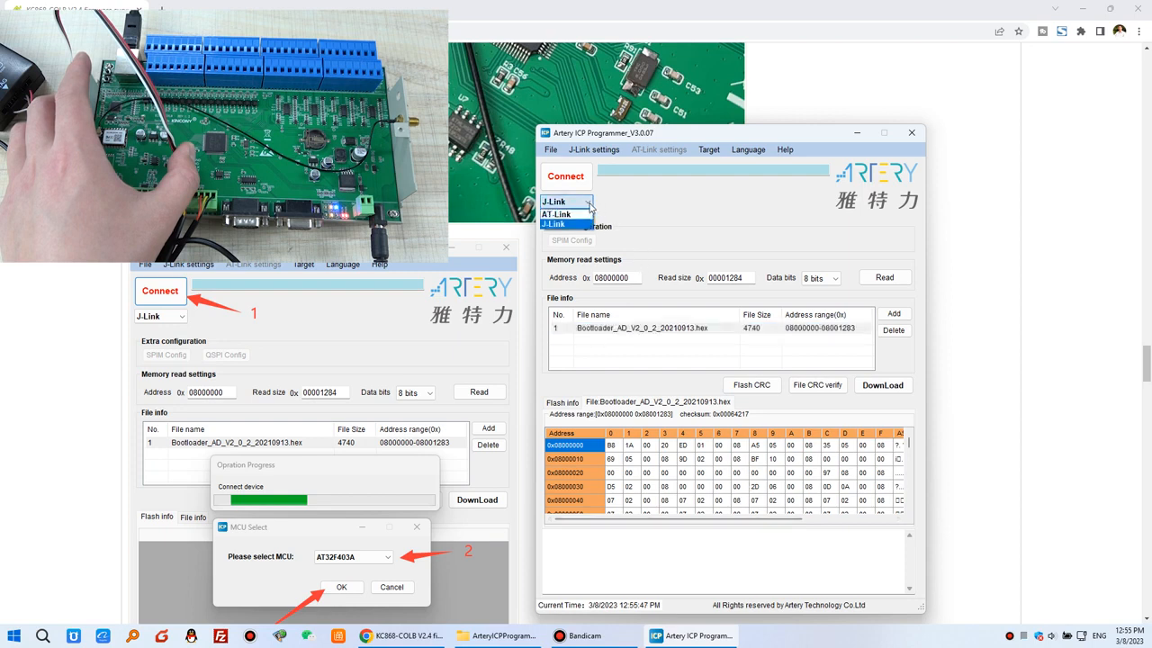
pyautogui.click(591, 205)
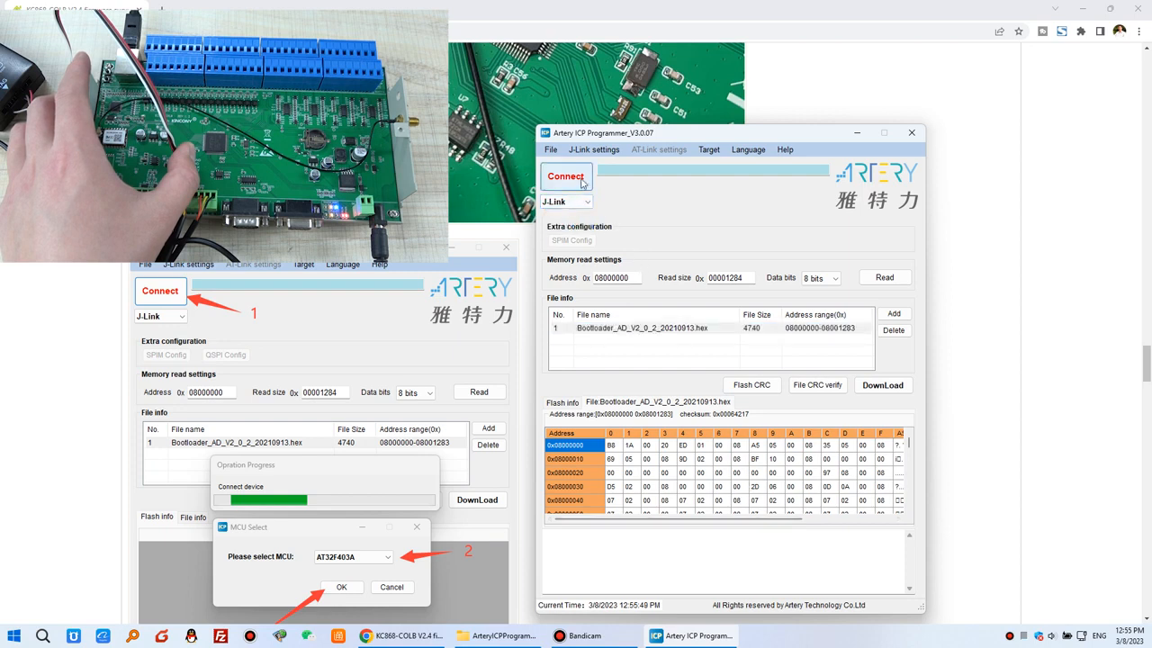
pyautogui.click(581, 182)
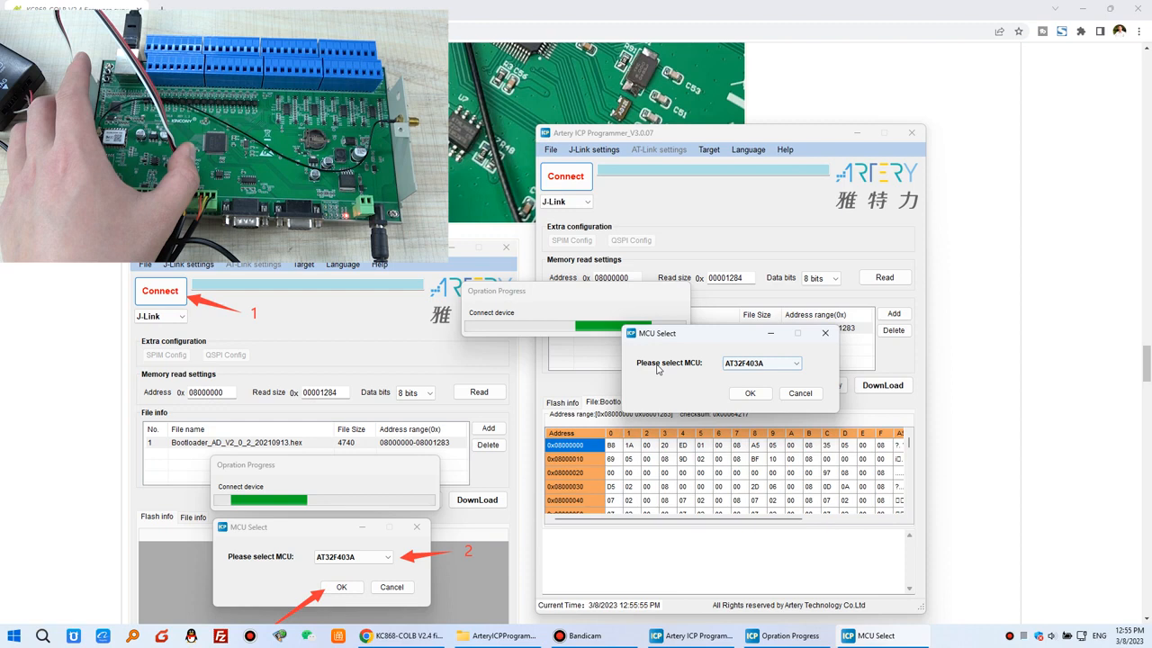
pyautogui.click(756, 393)
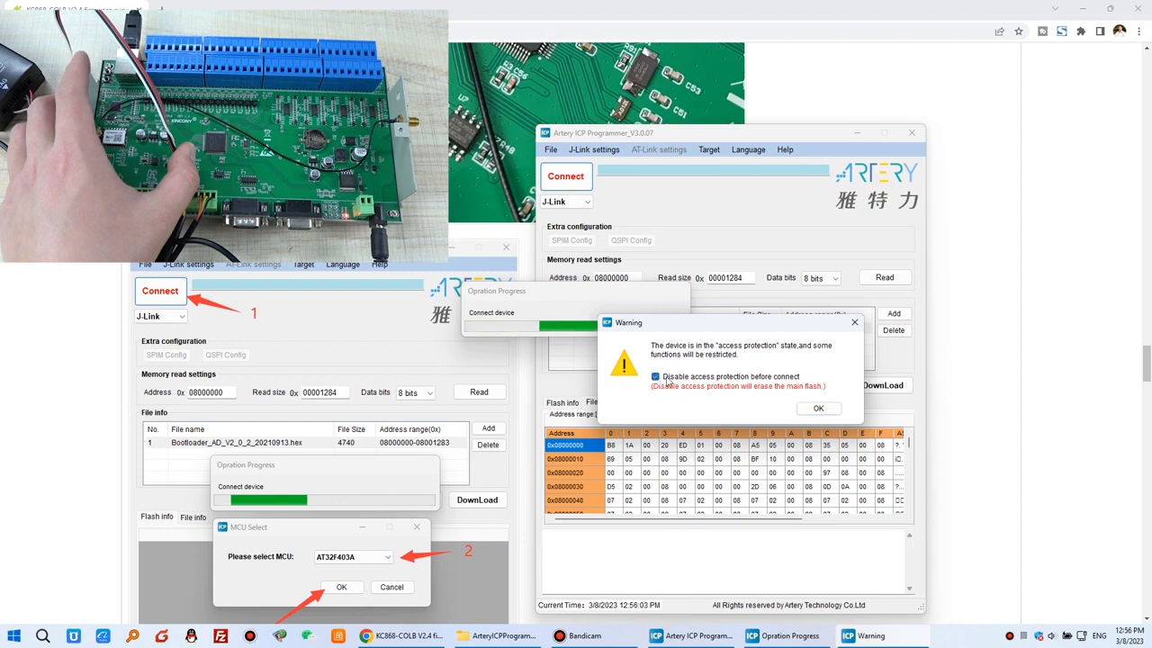
pyautogui.click(834, 411)
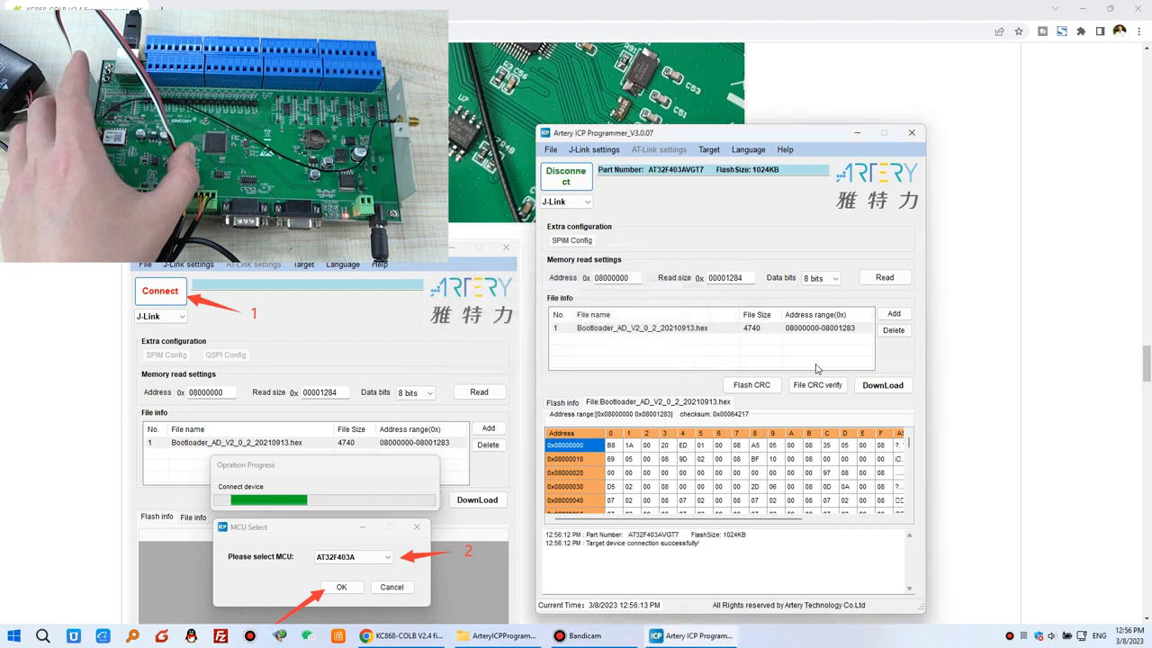
# Flash the bootloader with Main Flash all erase, Verify and Enable FAP after download (Access protection), and close the programmer
pyautogui.click(907, 387)
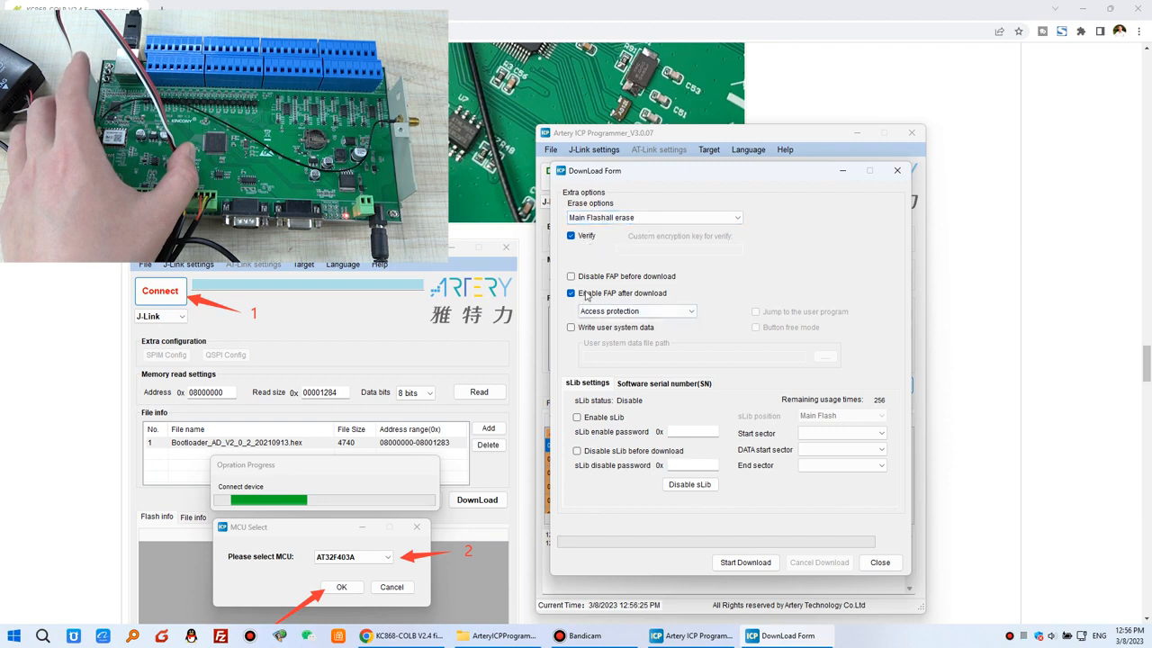
pyautogui.click(753, 558)
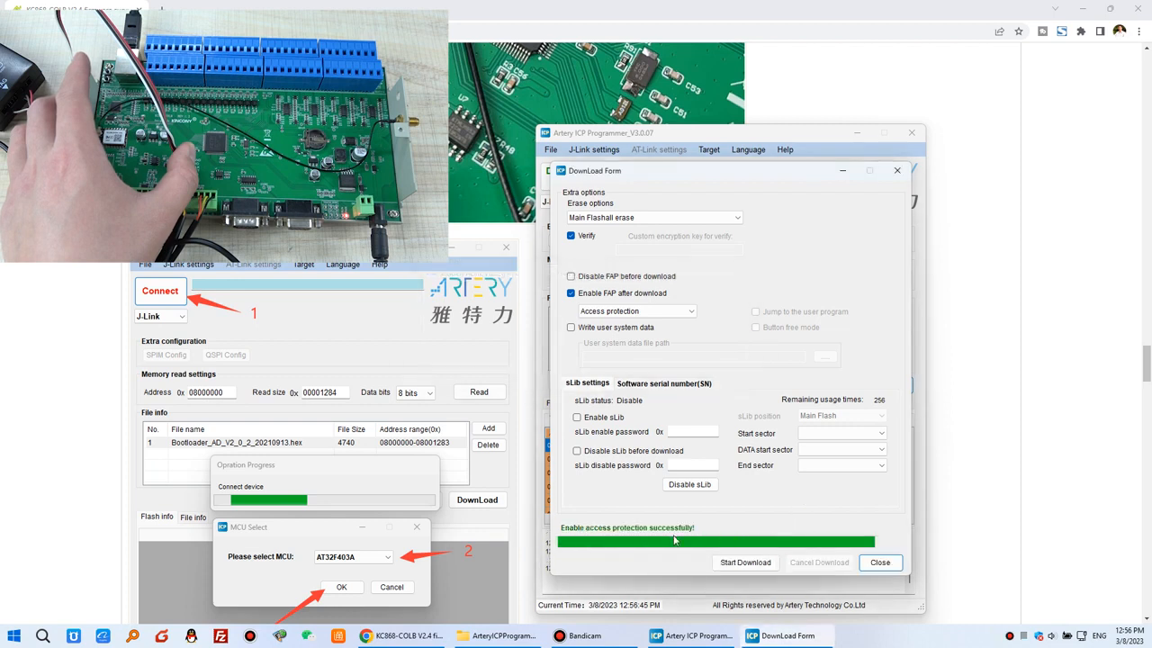
pyautogui.click(881, 563)
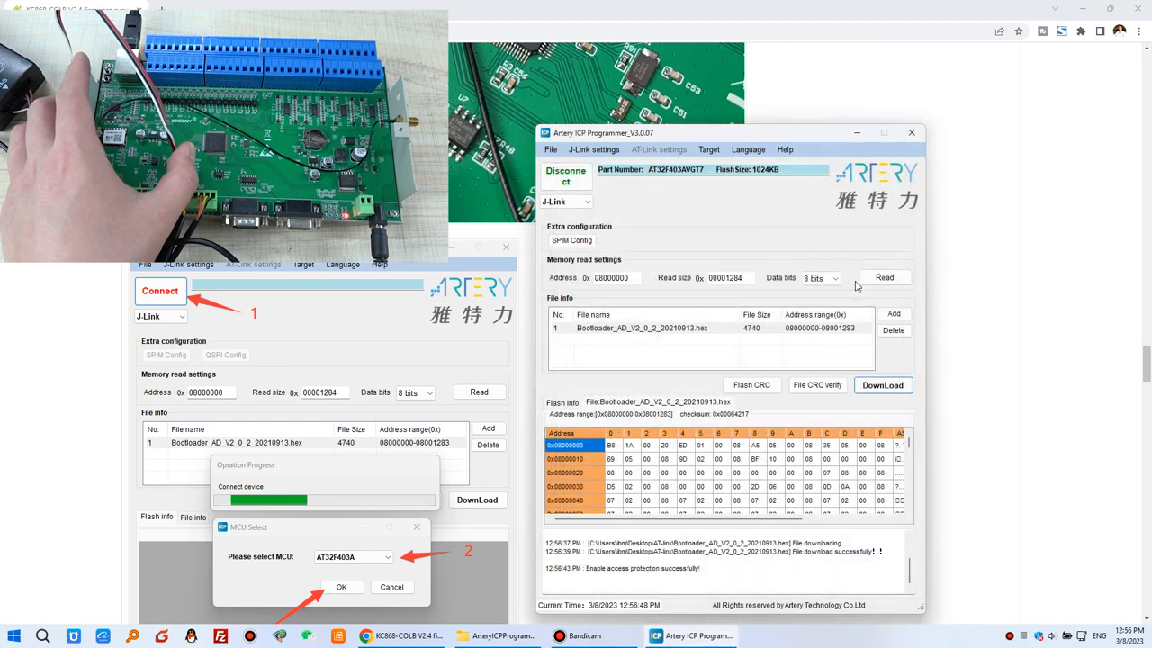
pyautogui.click(911, 134)
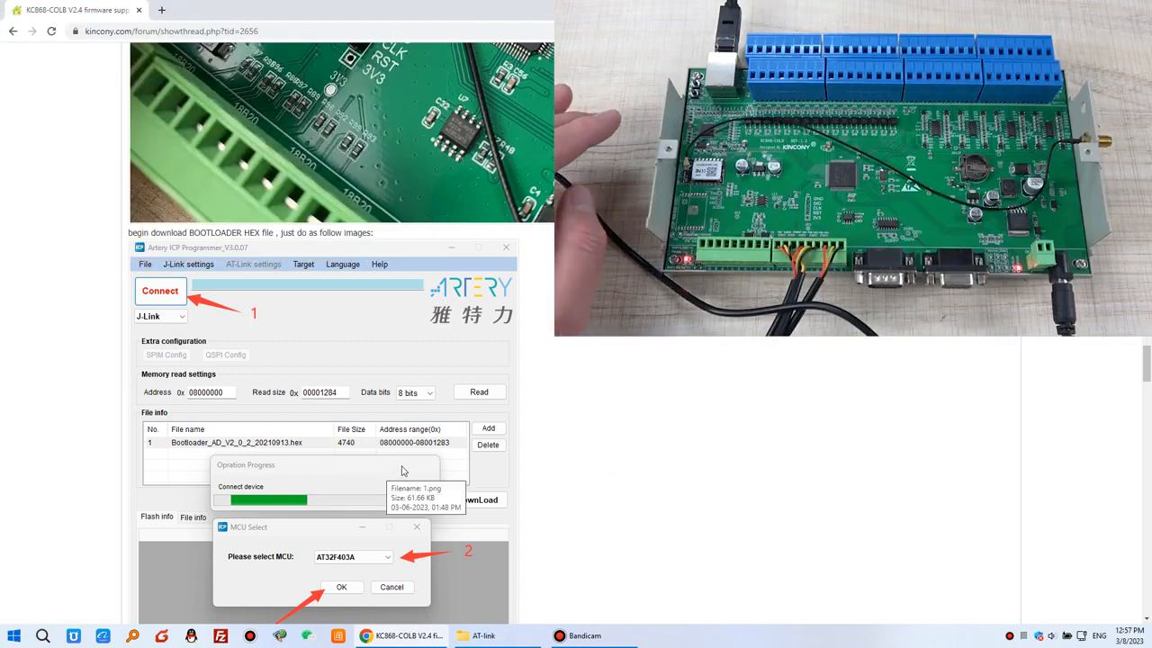
# Follow the forum guide to the RS232 download section and check the USB-serial adapter's COM port in Device Manager
pyautogui.scroll(-2, 553, 426)
pyautogui.scroll(-11, 554, 426)
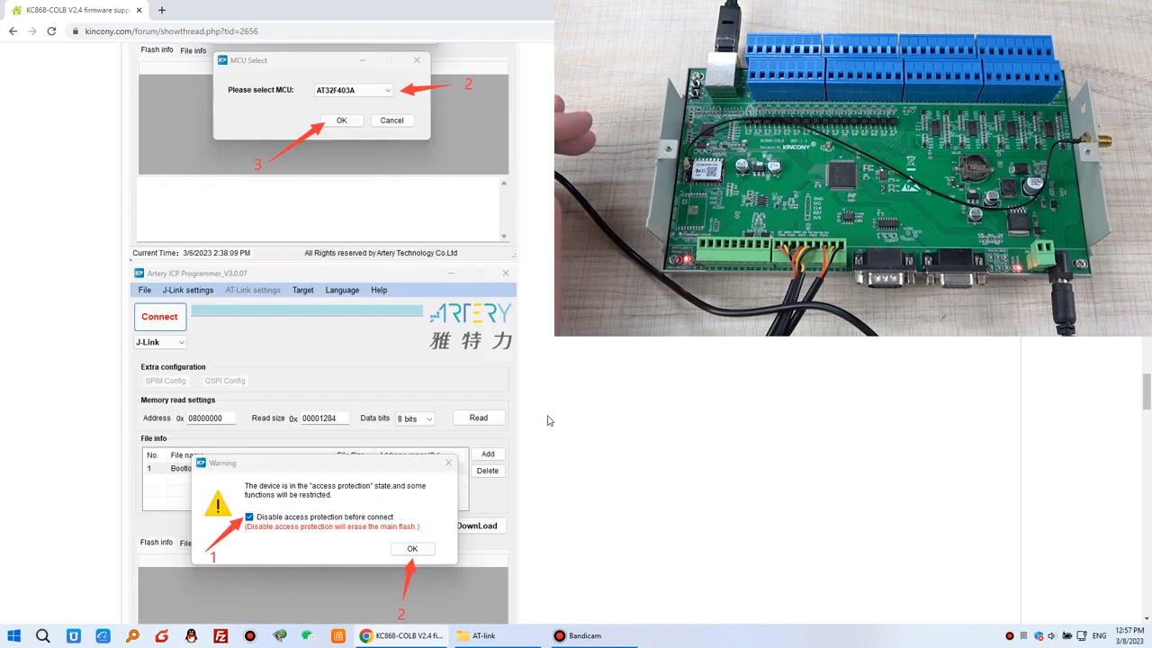
pyautogui.scroll(-9, 551, 416)
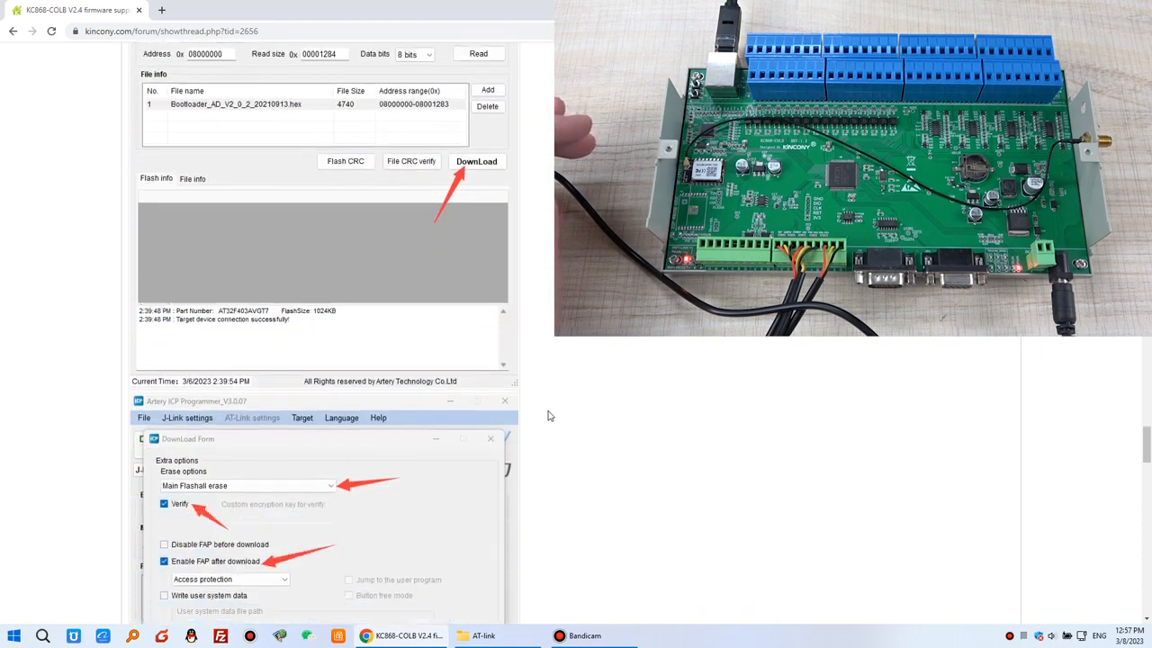
pyautogui.scroll(-5, 550, 416)
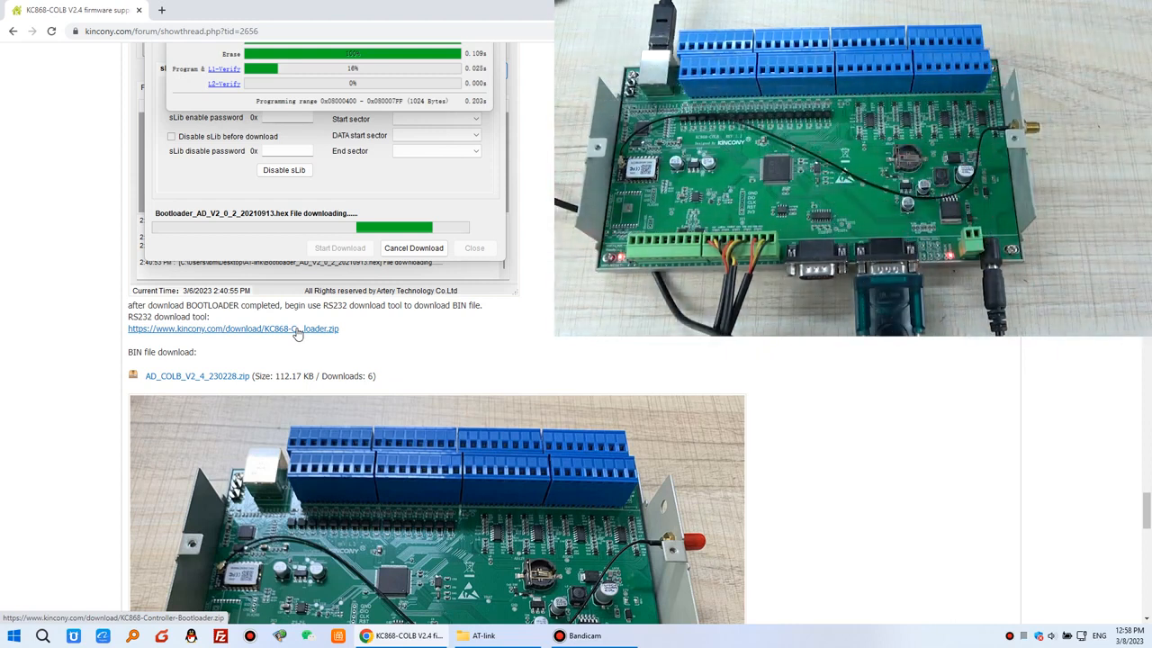
pyautogui.press('super')
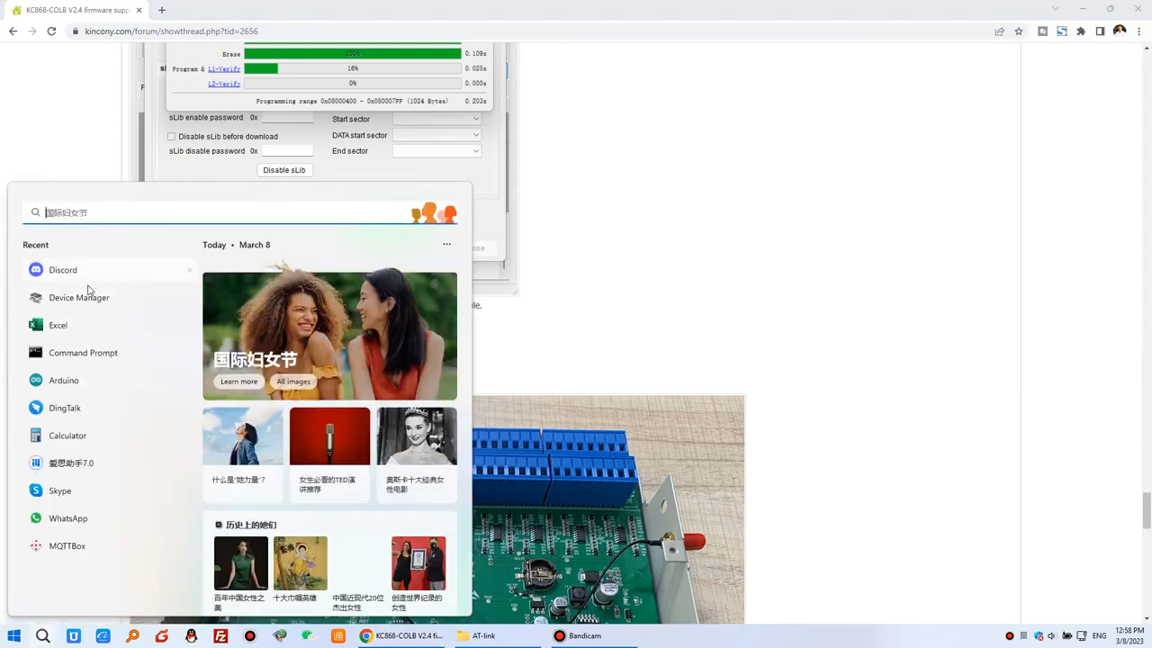
pyautogui.click(88, 292)
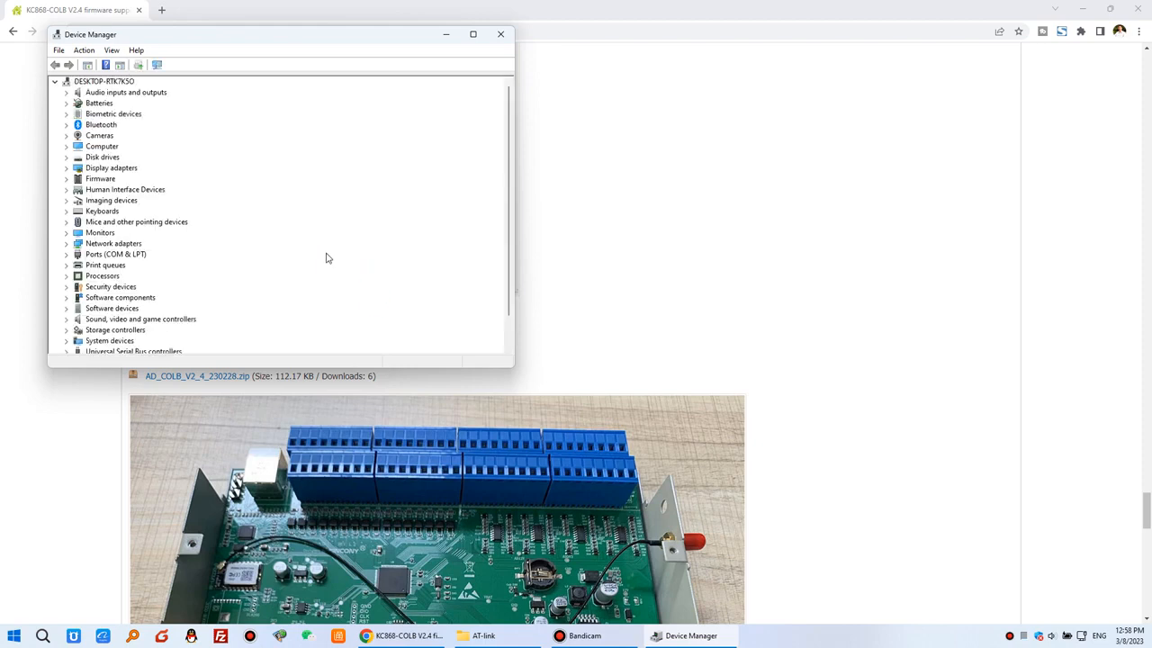
pyautogui.doubleClick(76, 260)
pyautogui.click(144, 266)
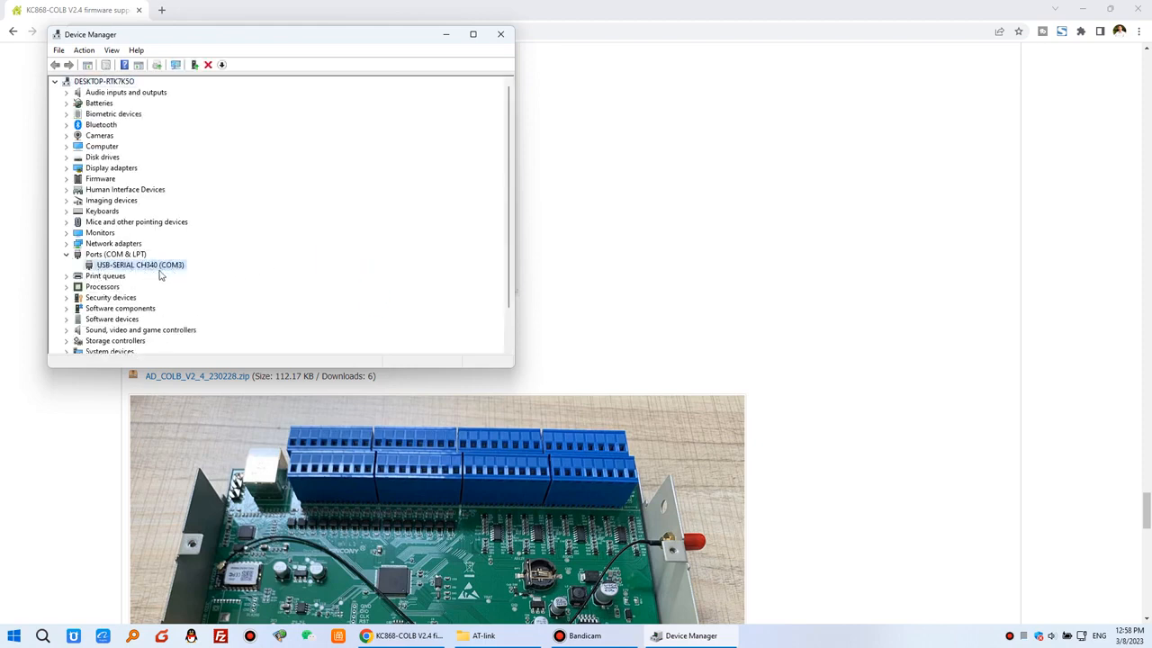
pyautogui.click(502, 35)
# Read the guide's BIN download instructions and launch KC868 Controller Bootloader.exe from the AT-link folder
pyautogui.scroll(-2, 757, 434)
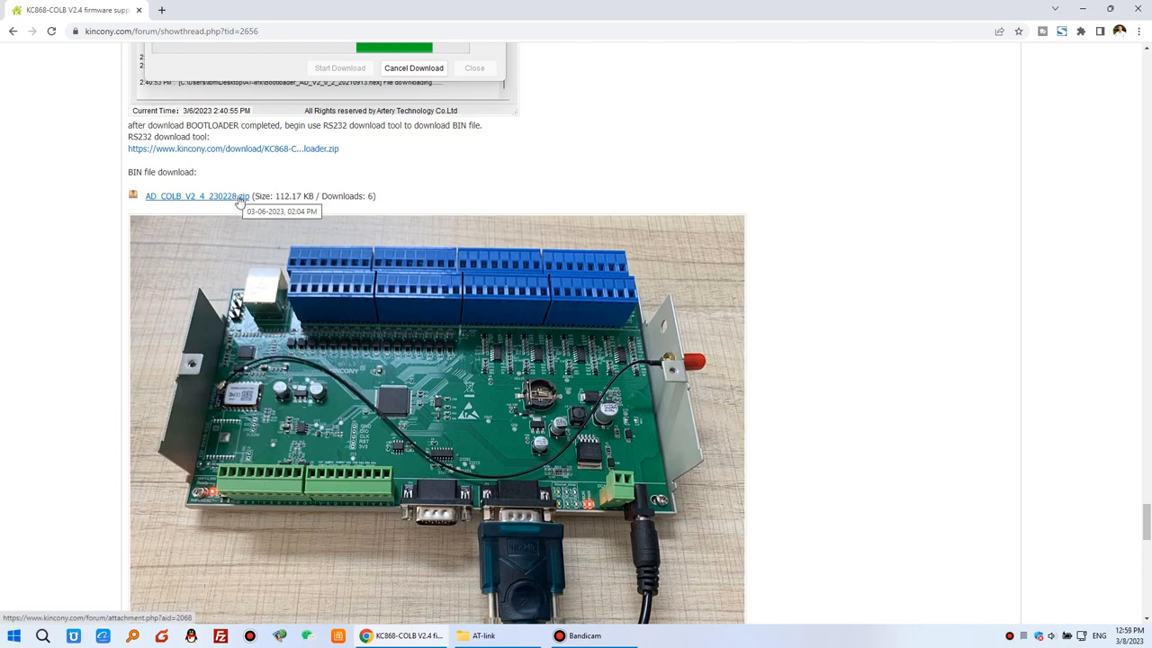
pyautogui.scroll(-6, 571, 306)
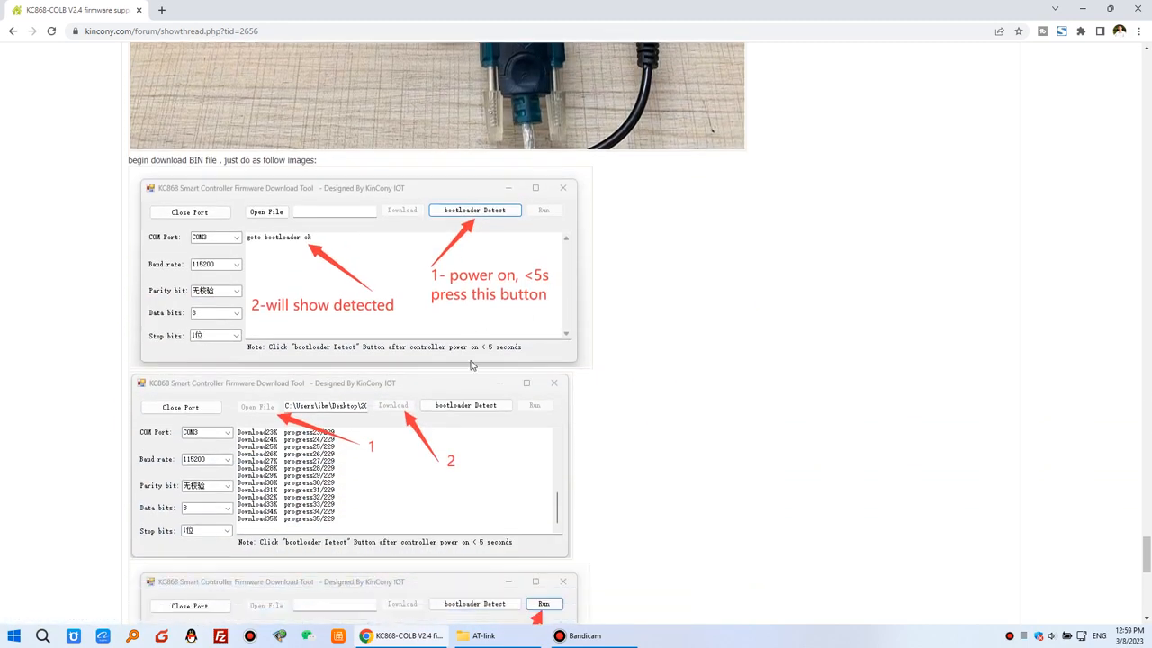
pyautogui.scroll(-1, 362, 270)
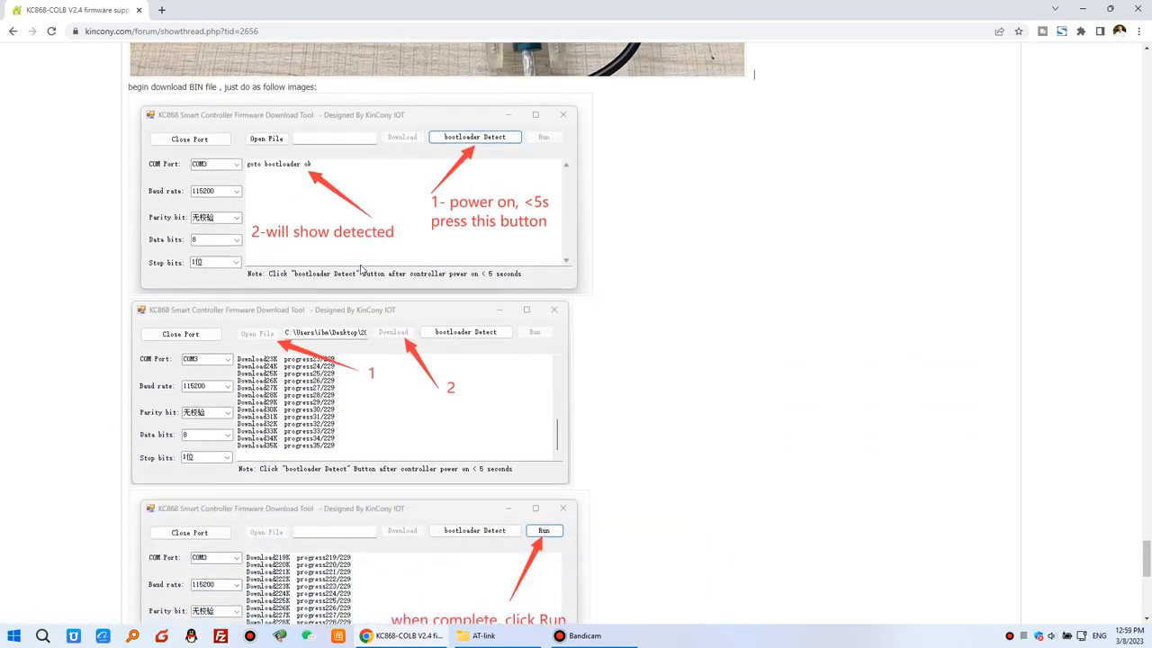
pyautogui.click(514, 628)
pyautogui.scroll(-1, 750, 435)
pyautogui.click(770, 461)
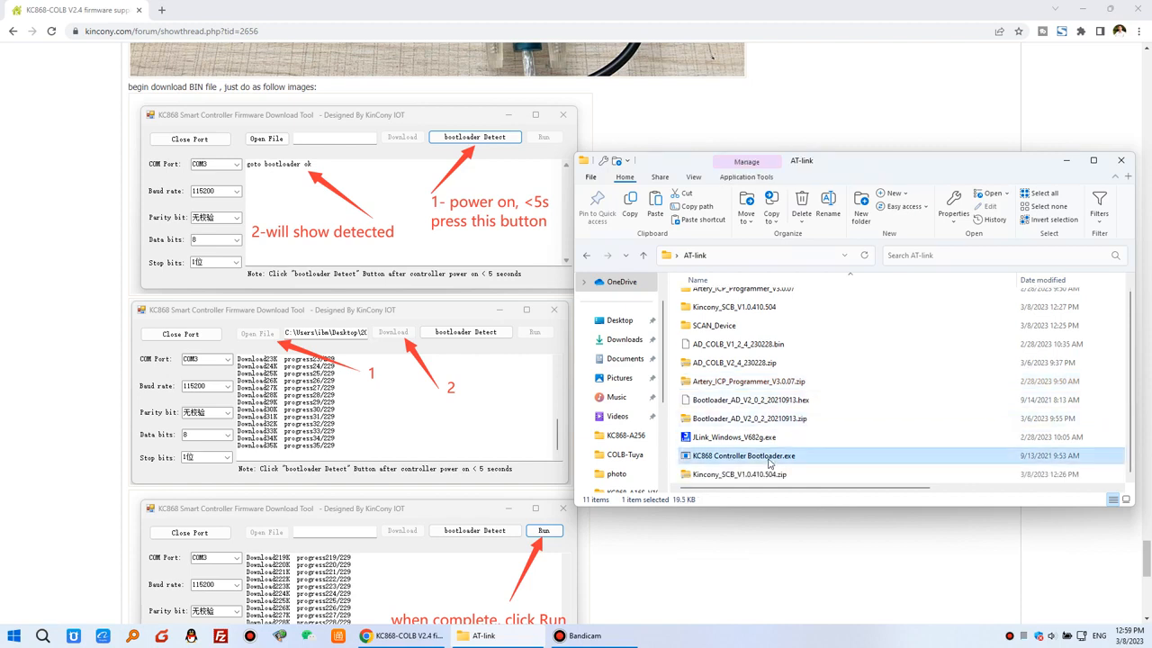
pyautogui.doubleClick(792, 458)
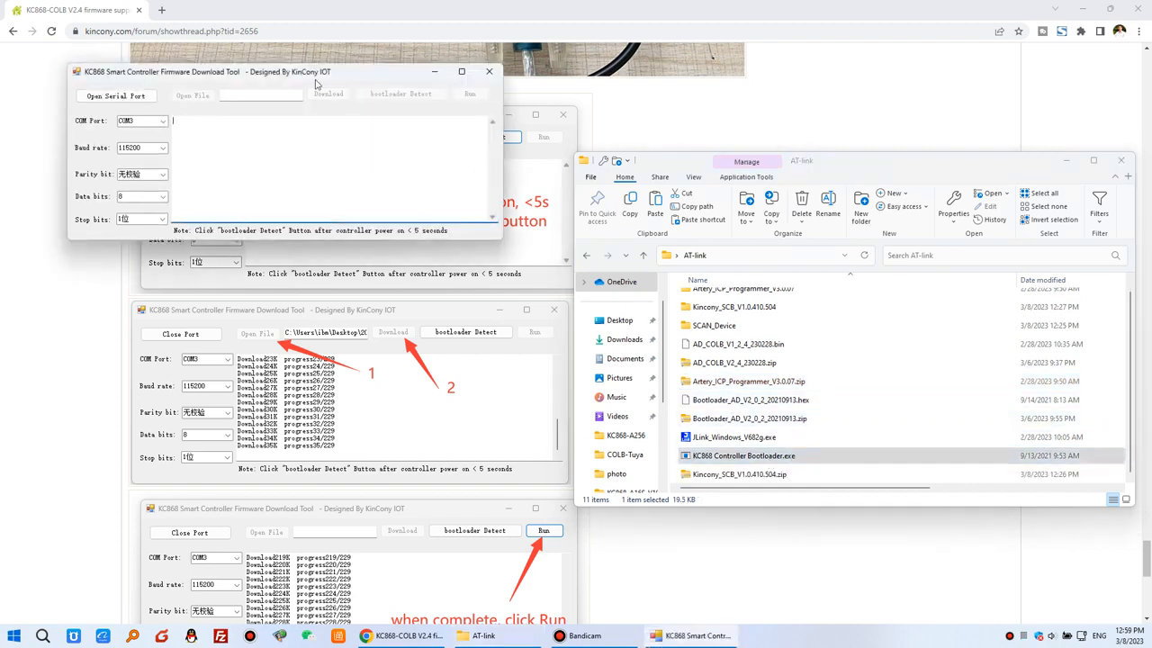
# With the download tool placed beside the guide, open serial port COM3 and detect the bootloader within 5 seconds of powering on the controller
pyautogui.moveTo(729, 267); pyautogui.dragTo(861, 283)
pyautogui.click(1068, 161)
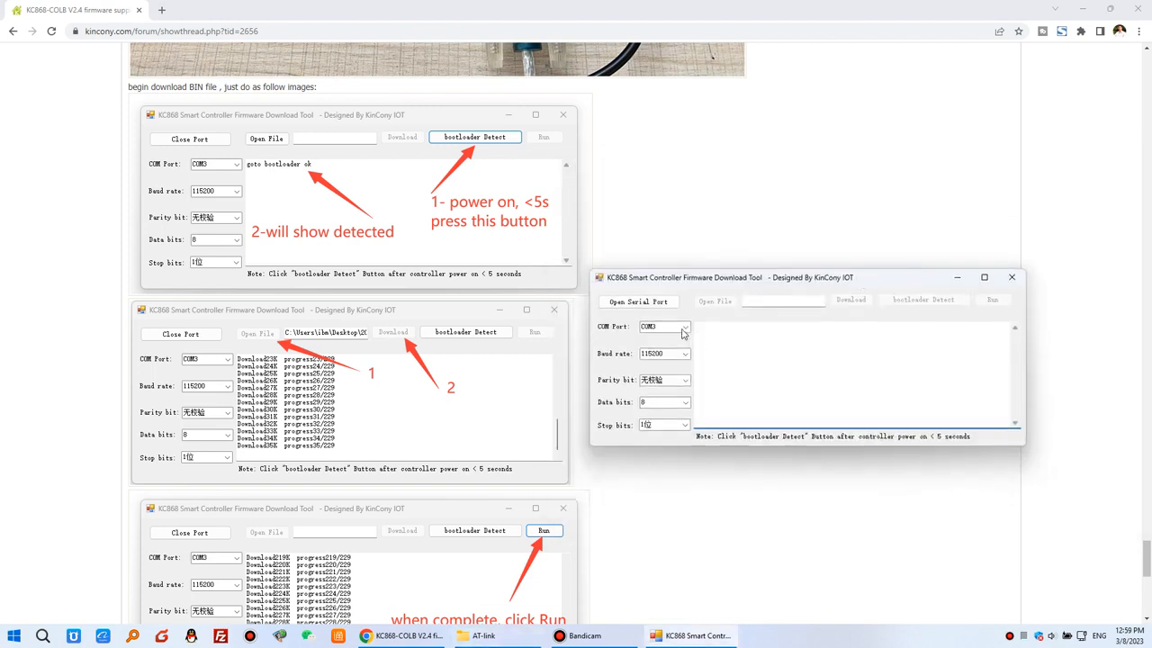
pyautogui.click(655, 302)
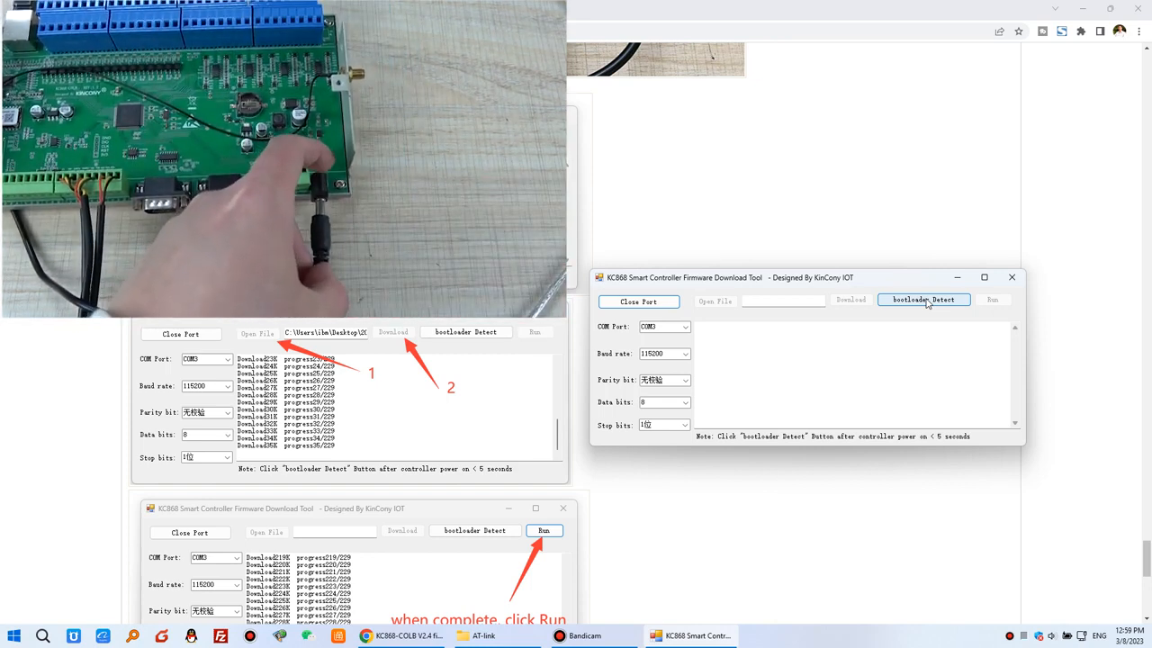
pyautogui.click(957, 303)
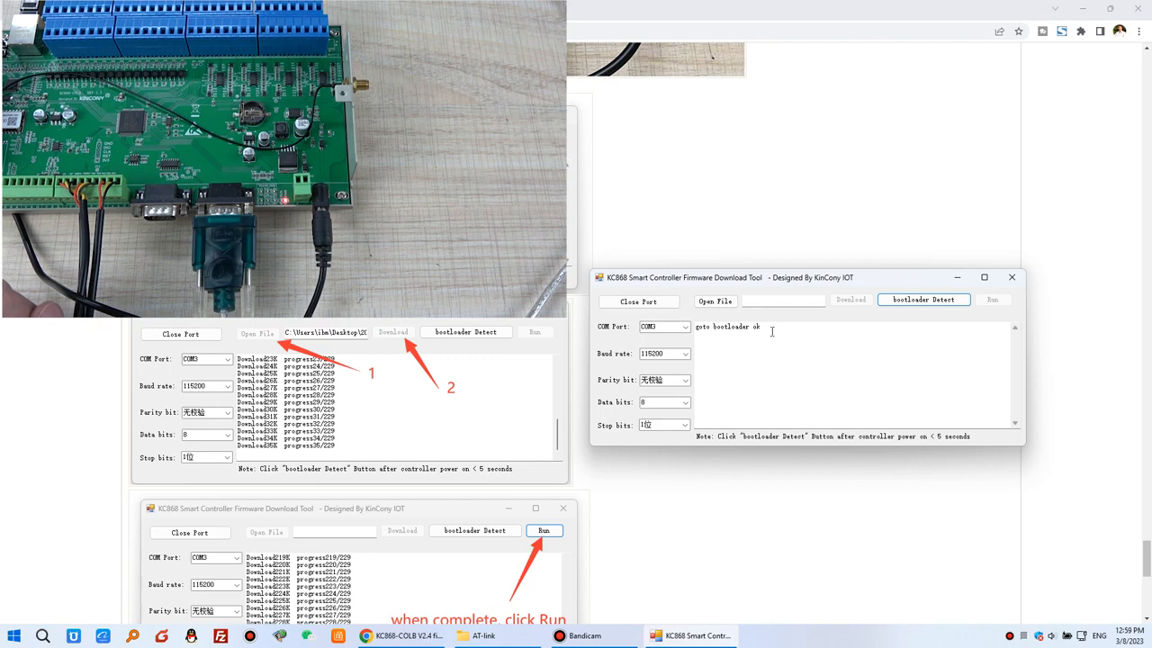
# Load AD_COLB_V1_2_4_230228.bin from the AT-link folder and download it to the controller
pyautogui.click(728, 303)
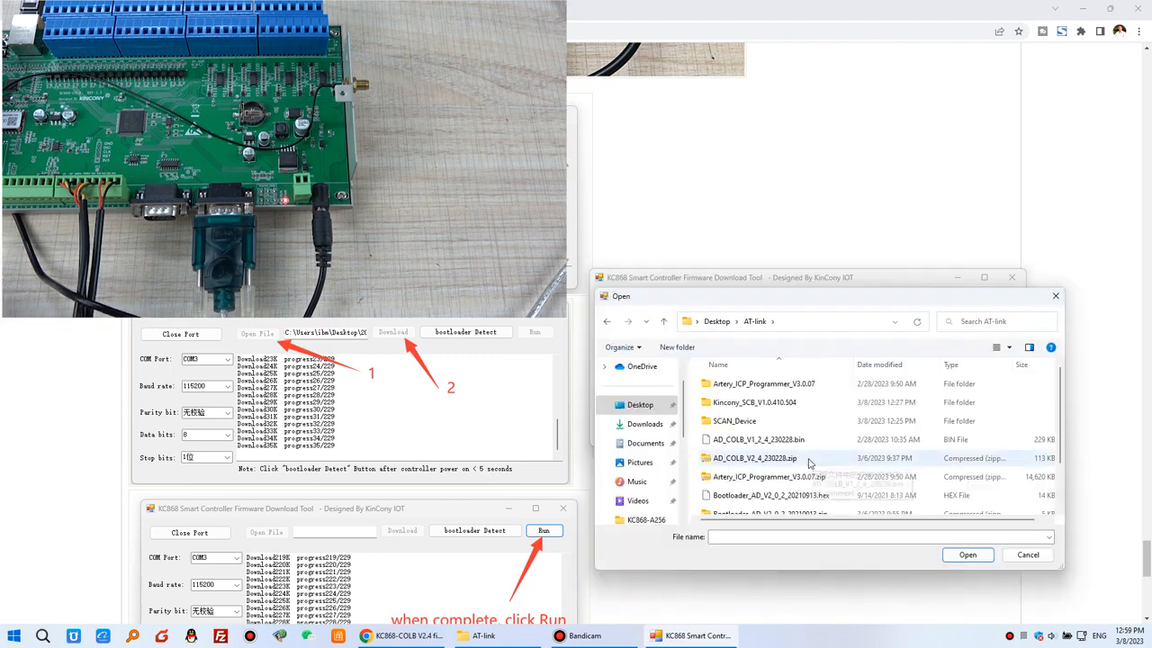
pyautogui.click(708, 441)
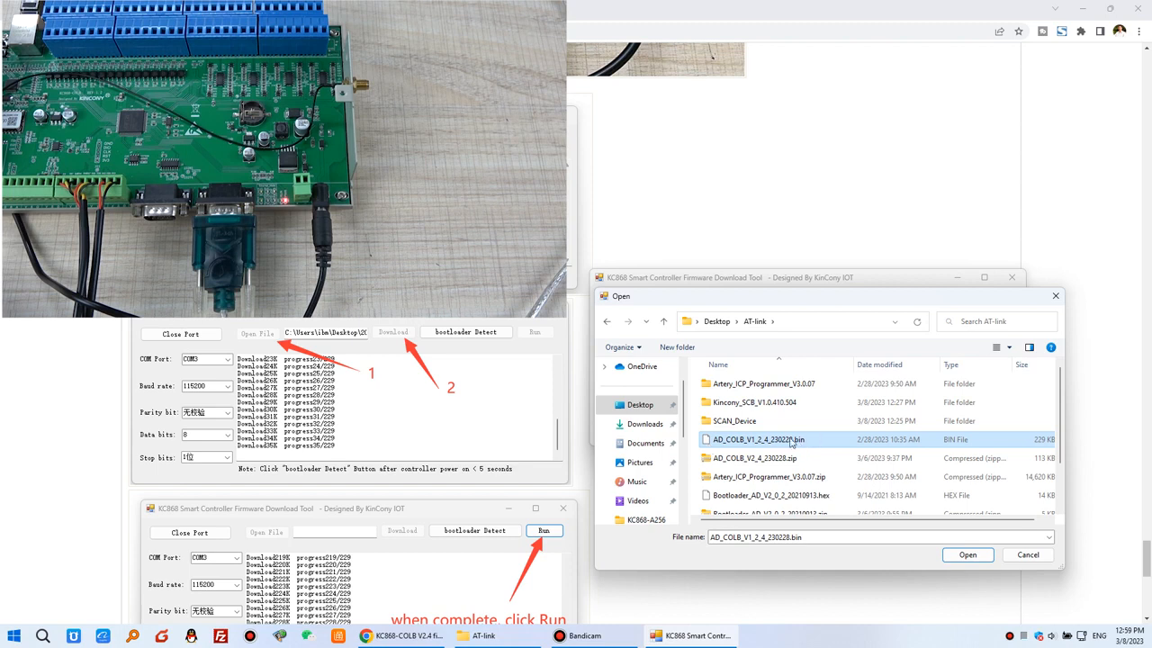
pyautogui.click(967, 553)
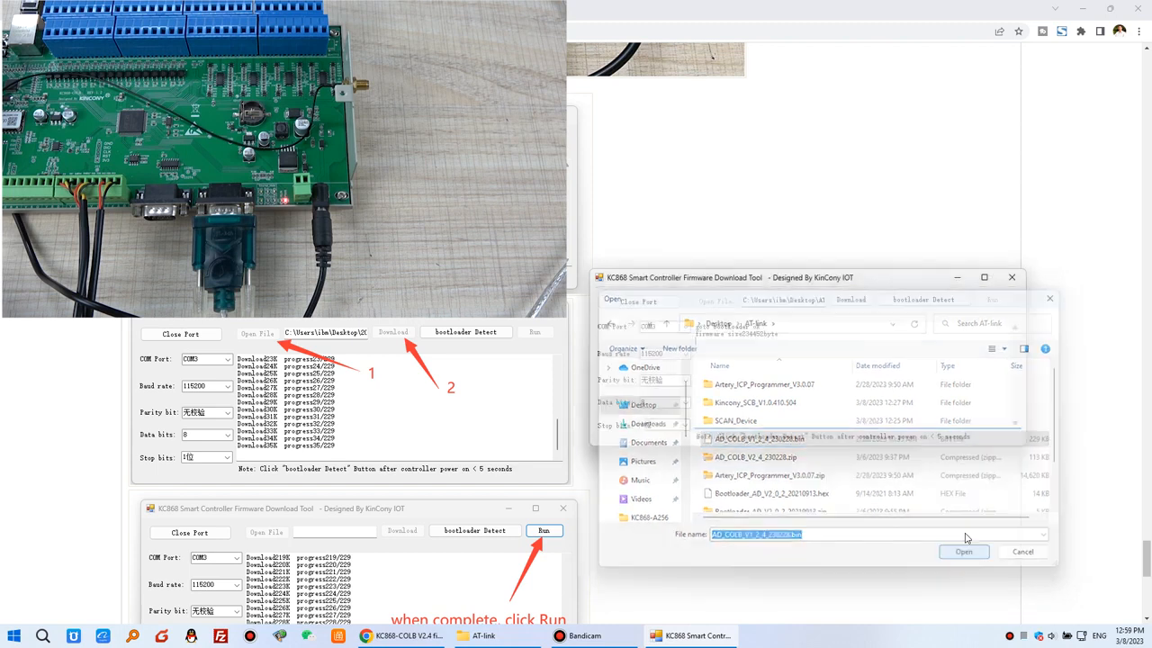
pyautogui.click(852, 300)
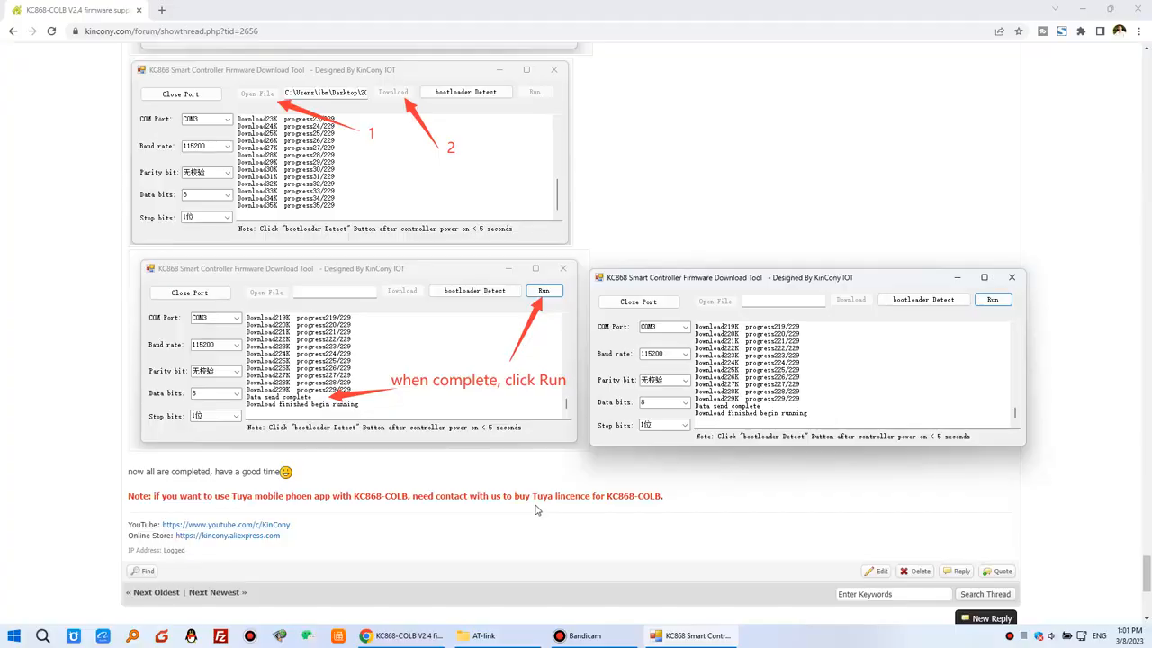
# Open the SCAN_Device folder inside AT-link and launch KinCony-SCAN_Device.exe
pyautogui.scroll(-1, 558, 494)
pyautogui.scroll(1, 485, 500)
pyautogui.click(513, 637)
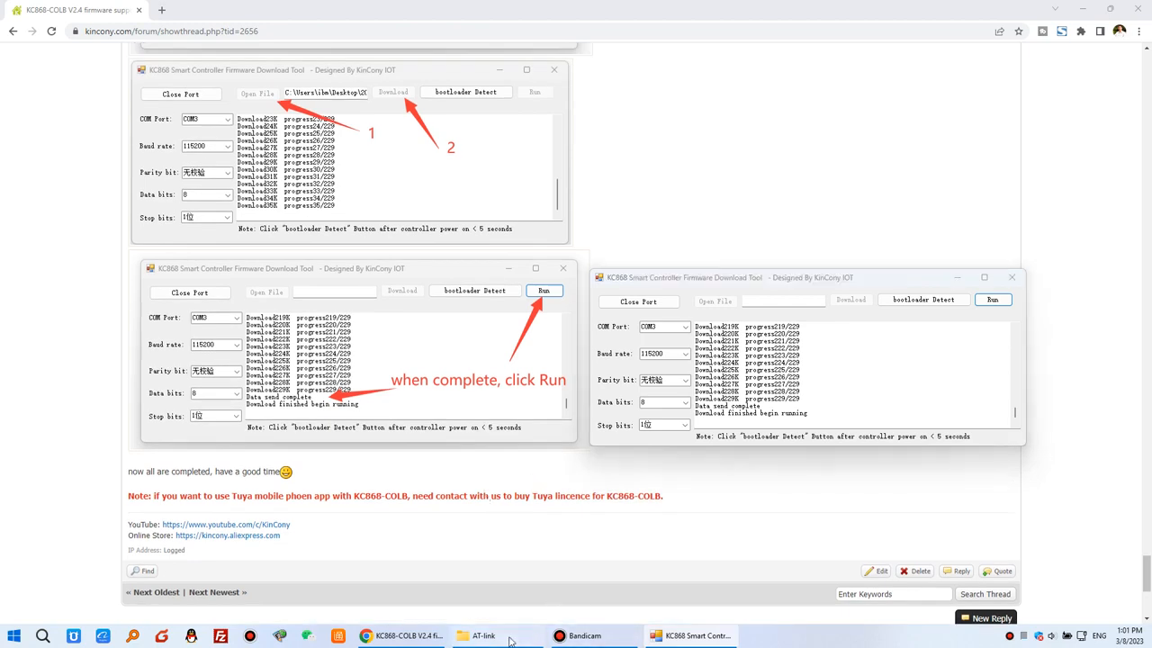
pyautogui.scroll(1, 780, 361)
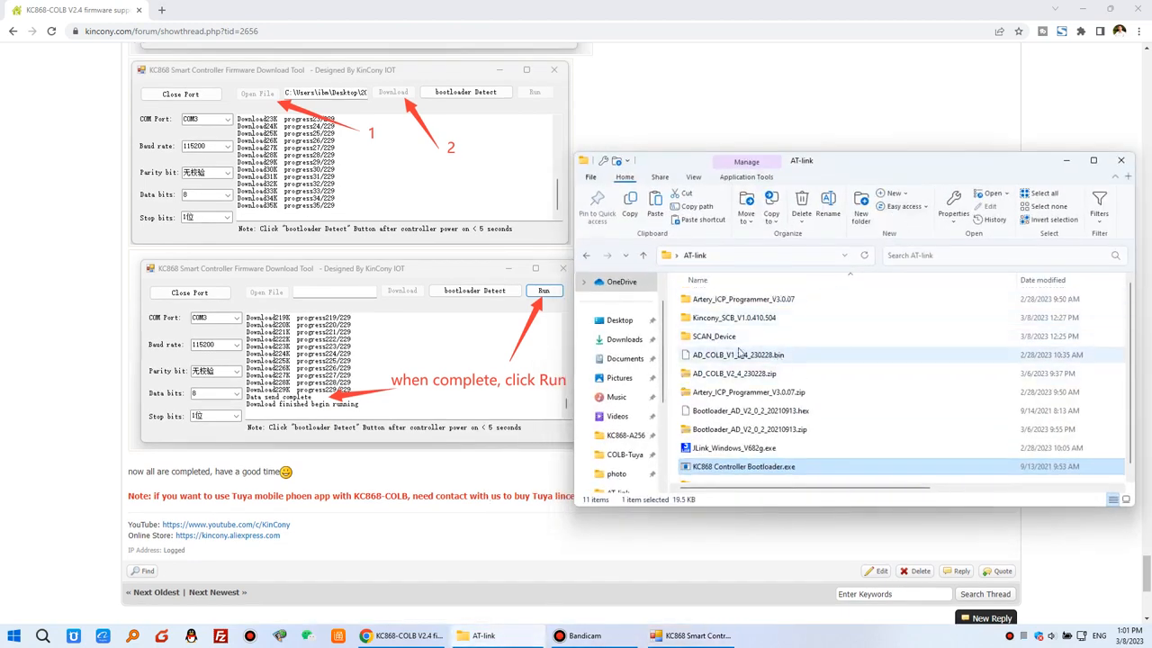
pyautogui.doubleClick(740, 349)
pyautogui.moveTo(958, 165); pyautogui.dragTo(895, 197)
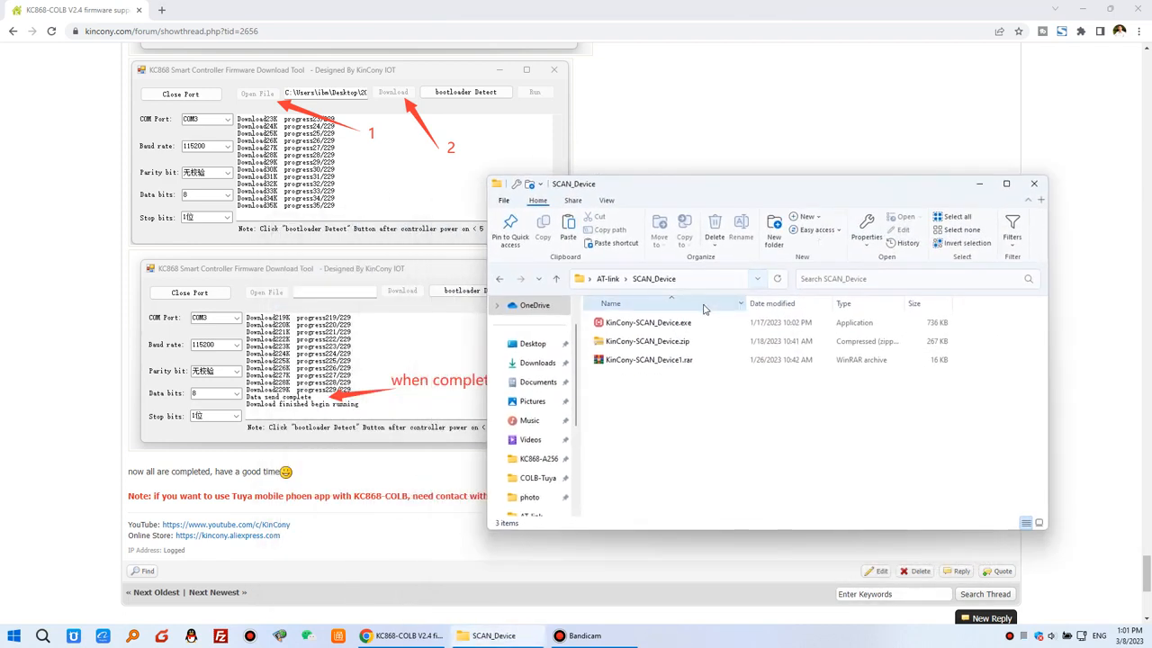
pyautogui.click(691, 324)
pyautogui.doubleClick(691, 324)
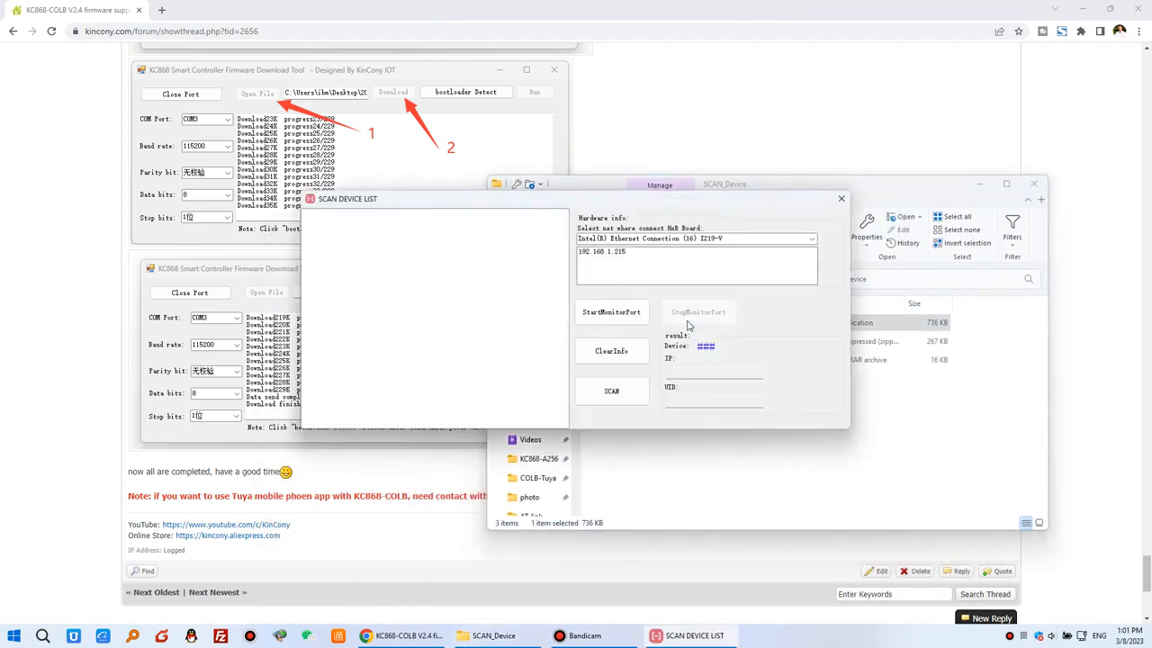
# Start port monitoring on the 192.168.1.215 network interface and scan for the COLB board's IP address
pyautogui.click(626, 254)
pyautogui.click(617, 312)
pyautogui.click(630, 390)
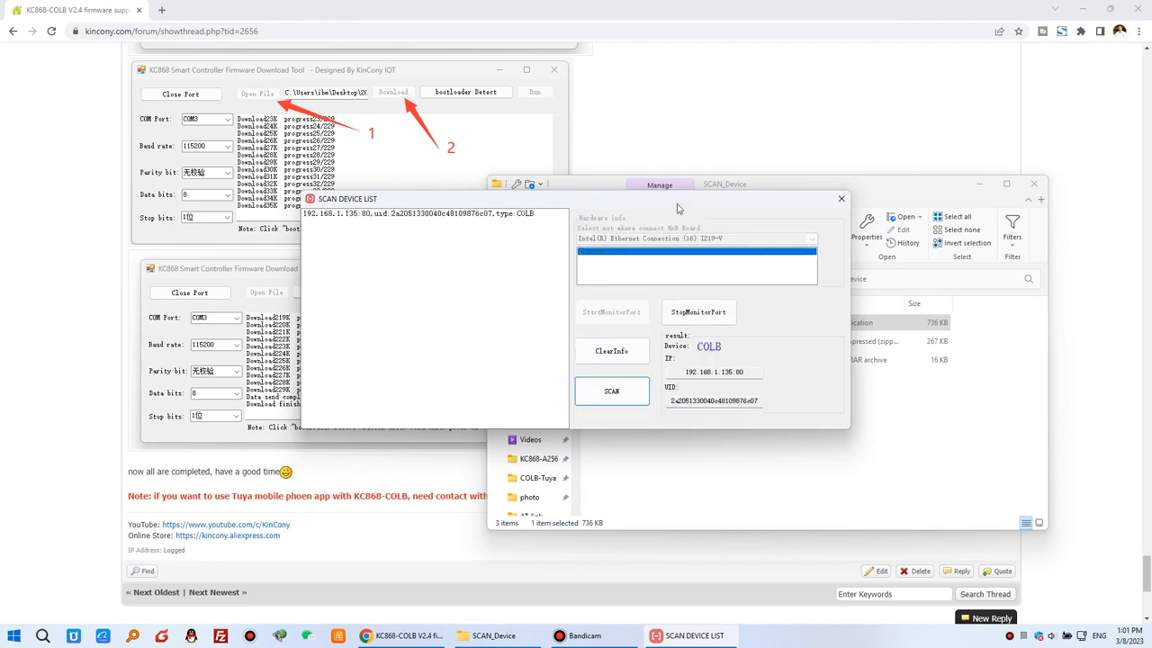
pyautogui.moveTo(684, 214); pyautogui.dragTo(751, 296)
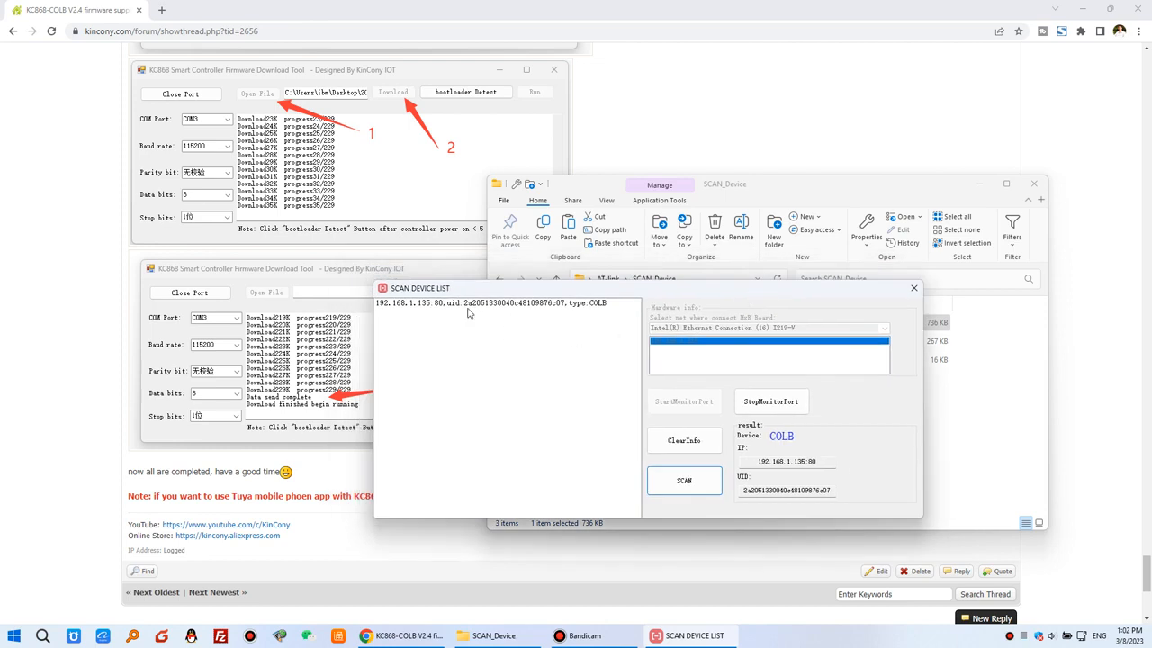
pyautogui.click(429, 304)
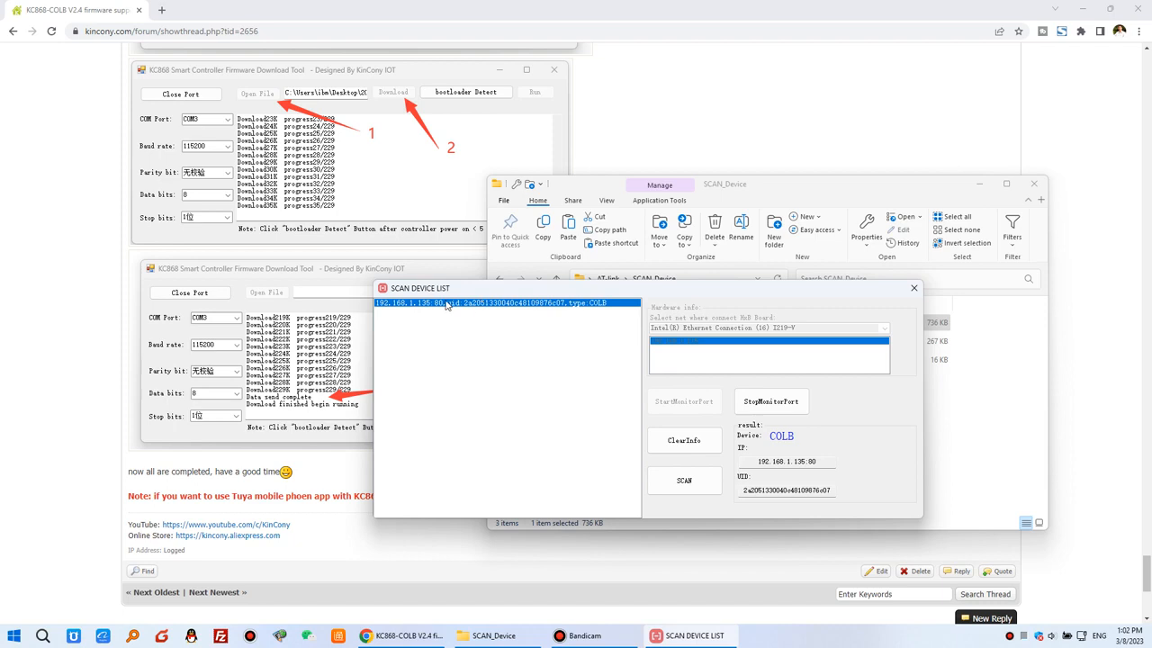
# Switch to Chrome and open the board's web page at 192.168.1.135 in a new tab
pyautogui.click(400, 635)
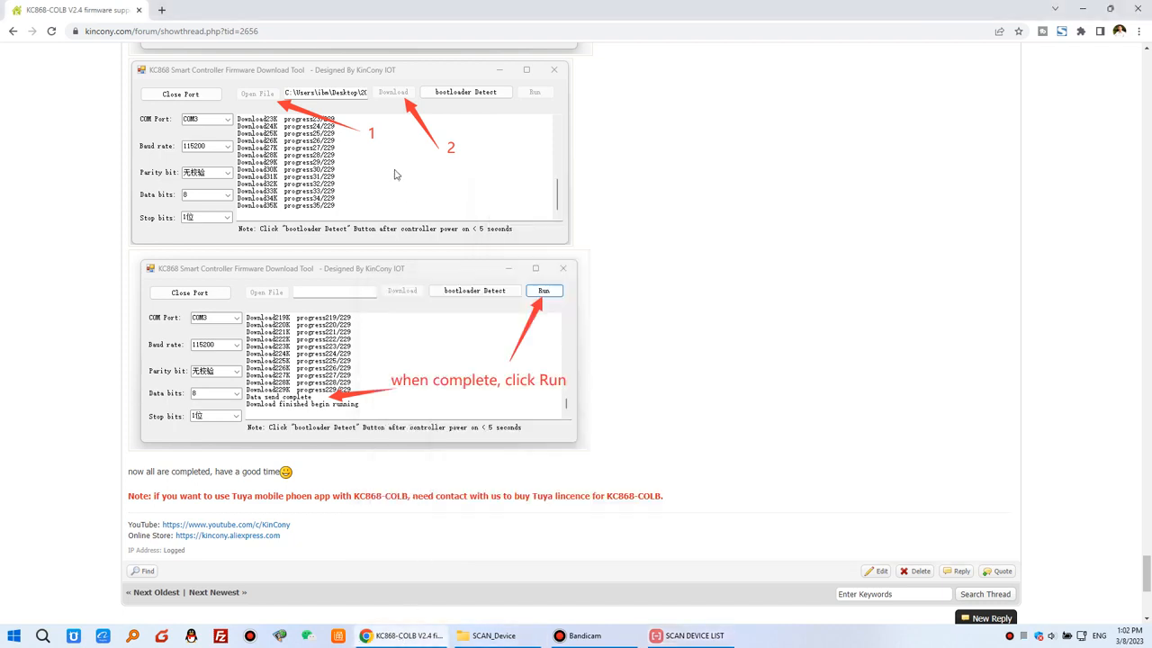
pyautogui.click(162, 12)
pyautogui.click(159, 28)
pyautogui.write('1')
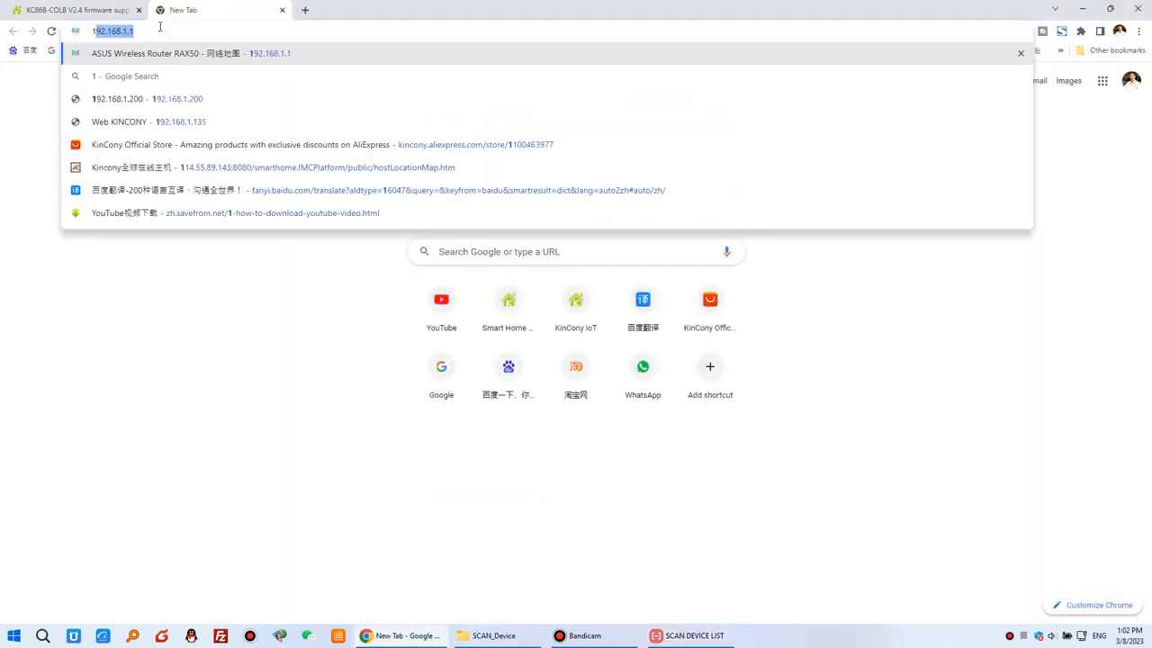
pyautogui.write('92.168.1.135')
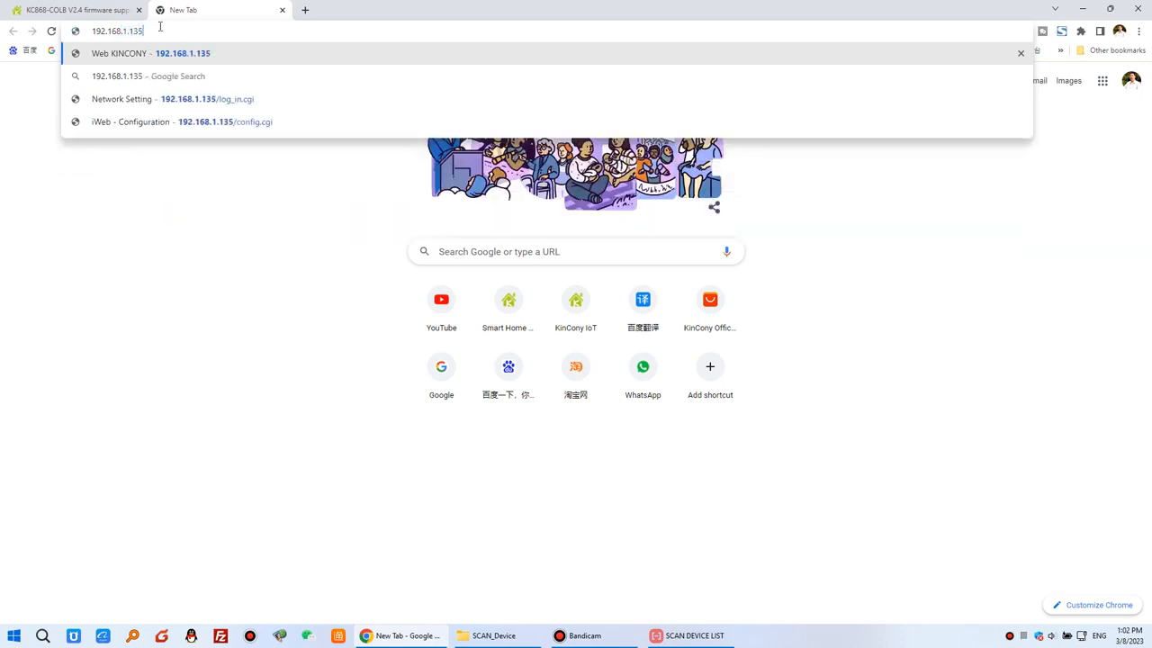
pyautogui.press('Return')
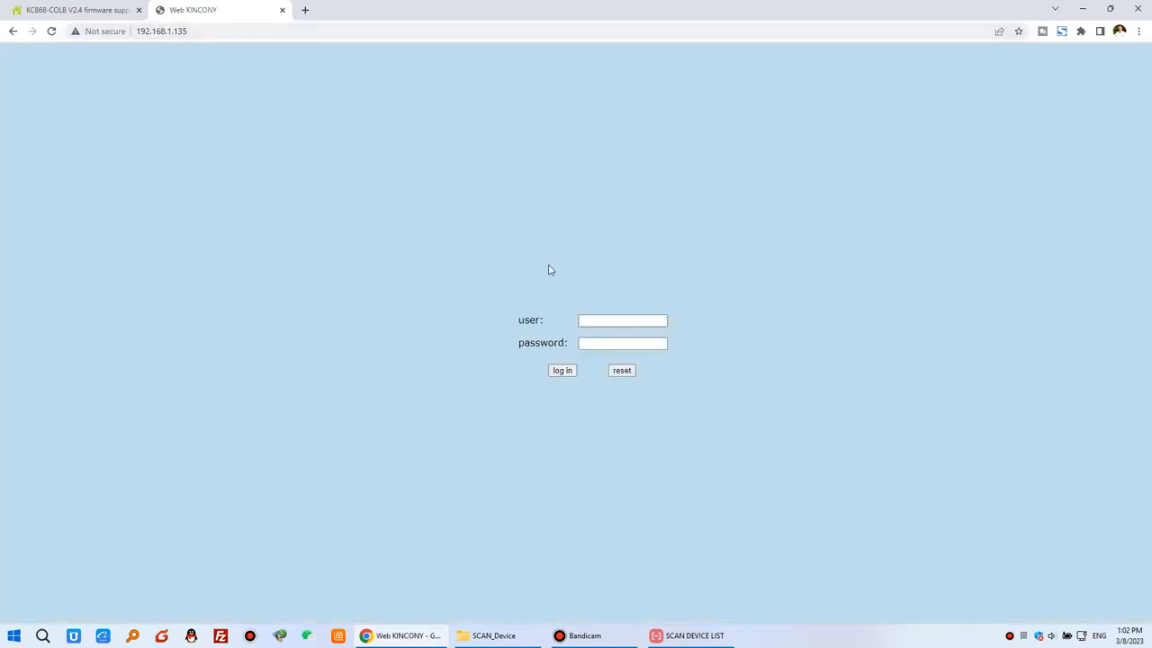
# Log in to the board's web page with the user name and password
pyautogui.write('admin')
pyautogui.click(614, 346)
pyautogui.click(630, 377)
pyautogui.click(563, 371)
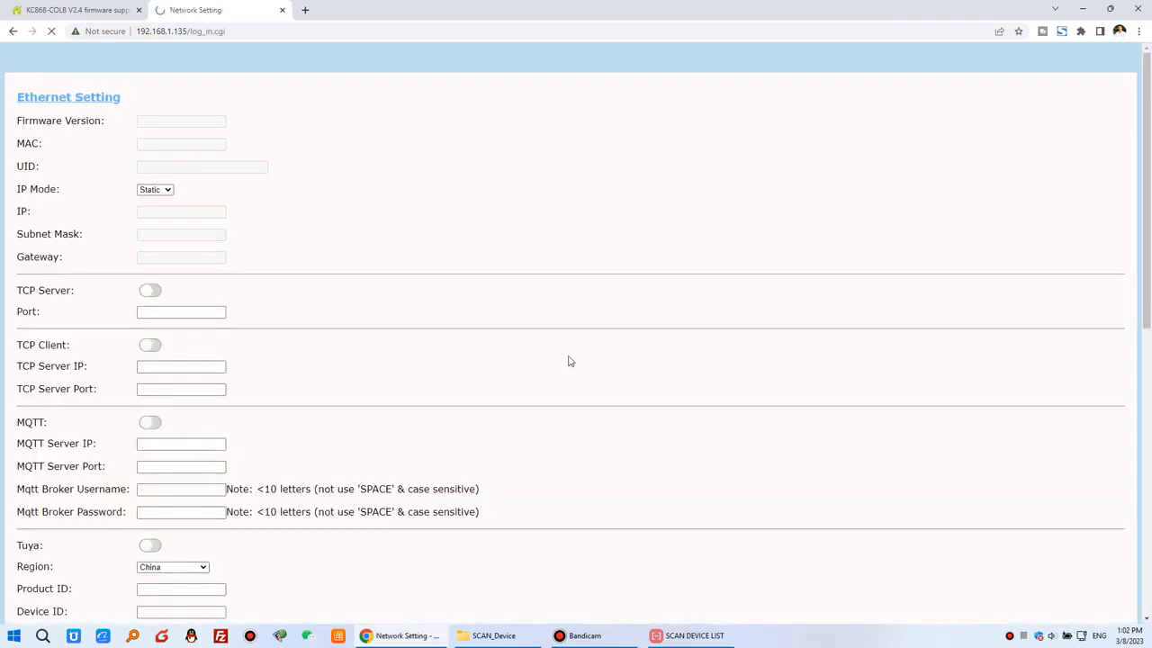
# Review the board's Network Setting page and enable TCP Server and Tuya
pyautogui.moveTo(21, 93); pyautogui.dragTo(306, 462)
pyautogui.scroll(-2, 306, 463)
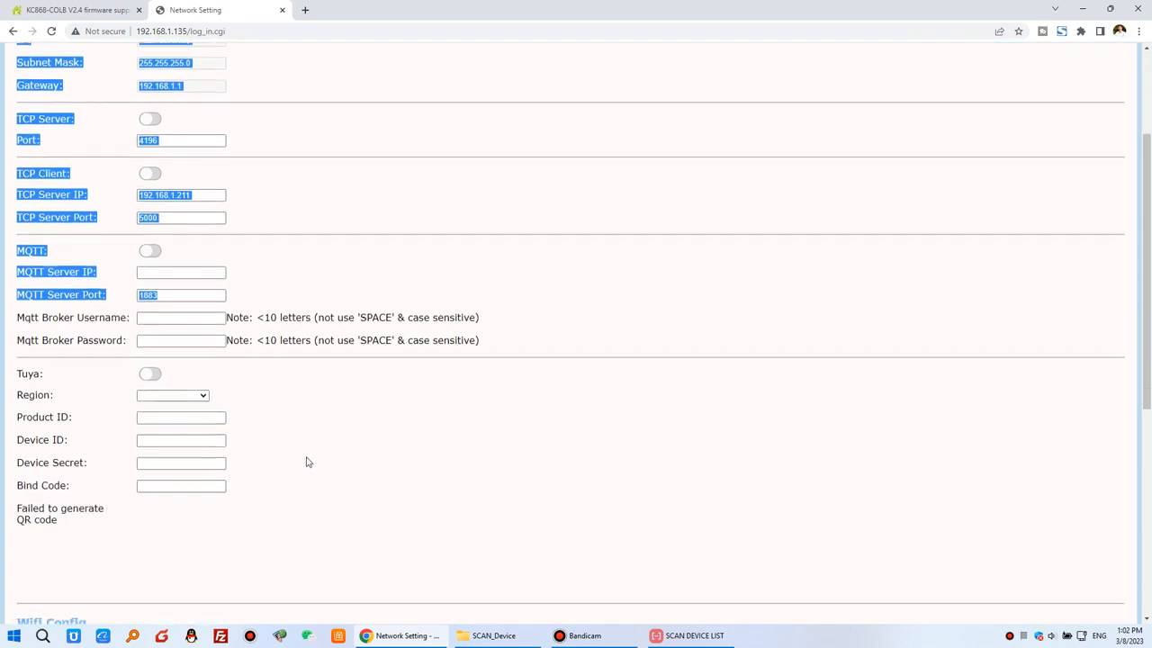
pyautogui.click(260, 406)
pyautogui.scroll(3, 236, 395)
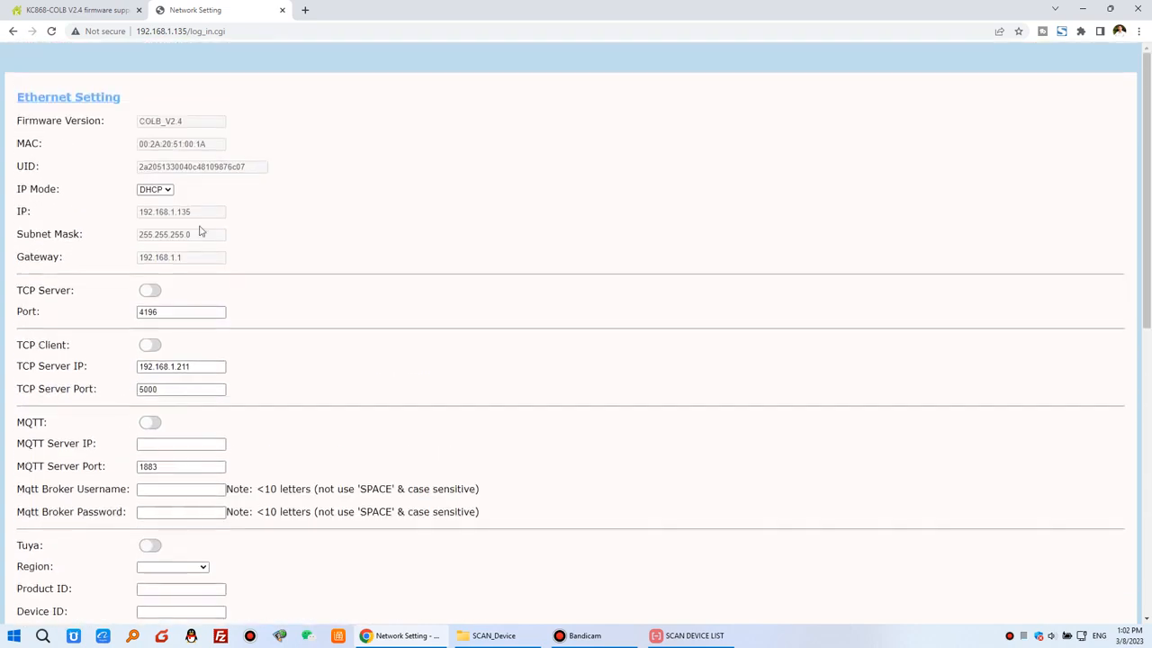
pyautogui.scroll(-1, 230, 297)
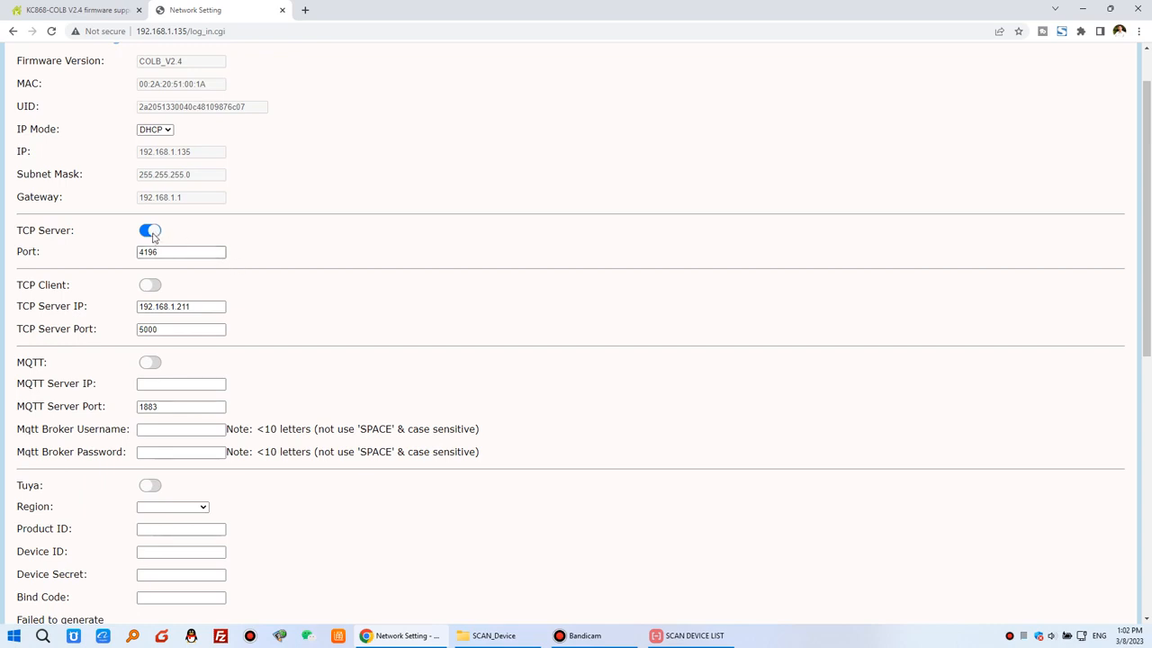
pyautogui.scroll(-2, 222, 268)
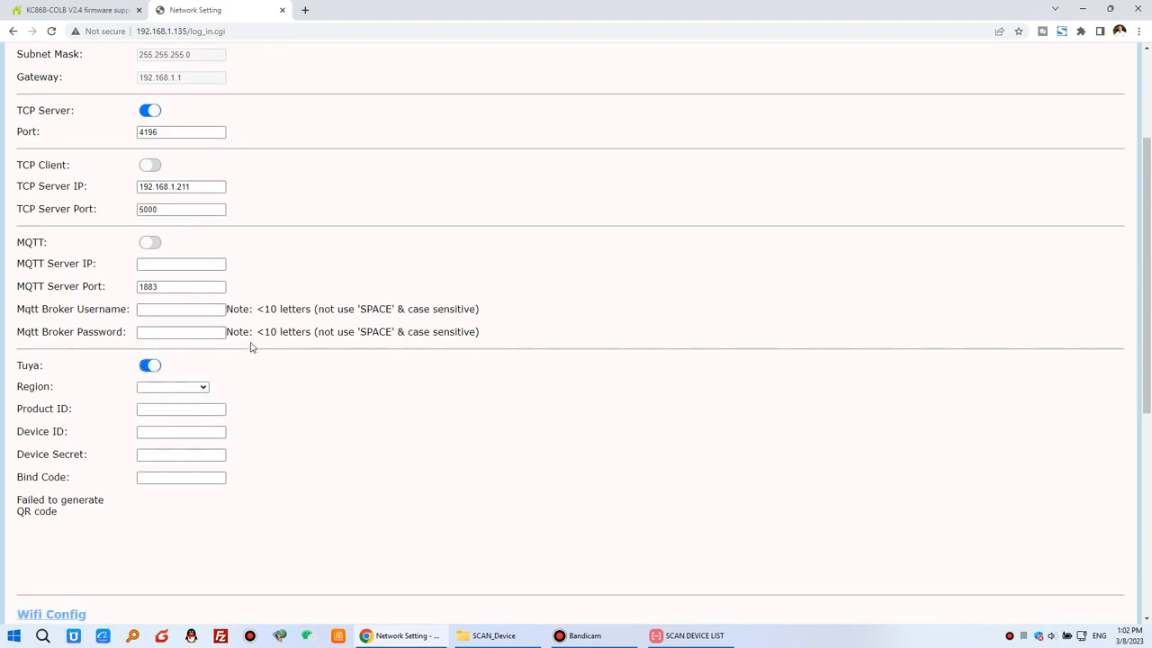
pyautogui.scroll(-2, 251, 348)
pyautogui.scroll(3, 224, 303)
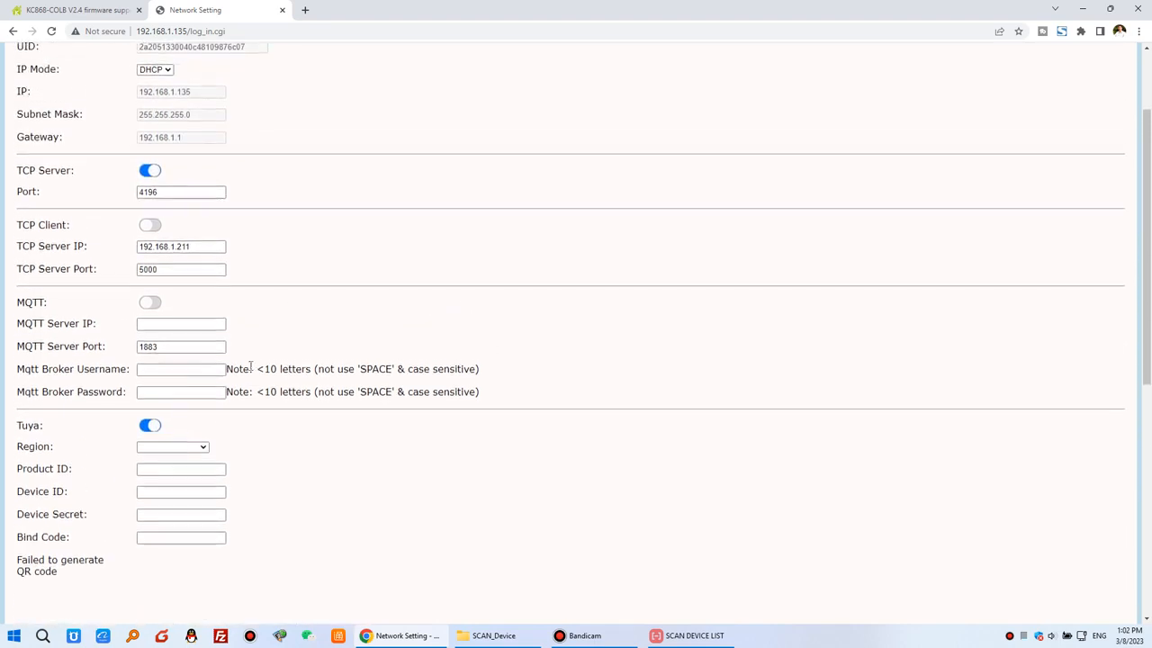
# Set the Tuya region to Western US and check the Product ID, Device ID and Device Secret fields
pyautogui.click(201, 448)
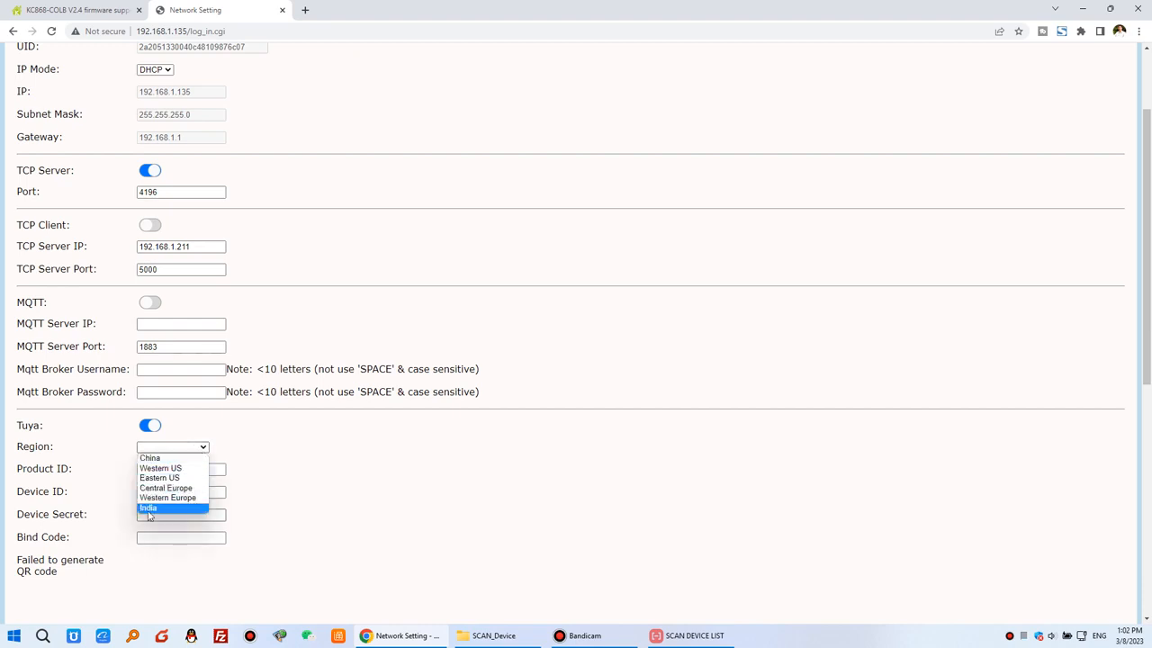
pyautogui.click(189, 471)
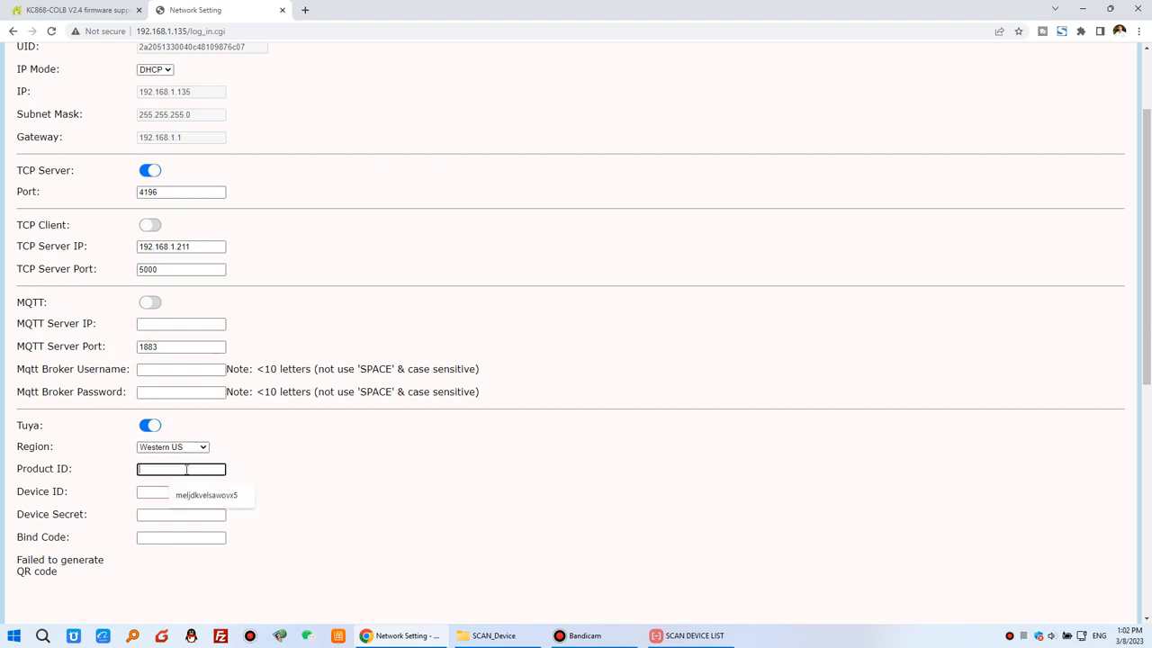
pyautogui.click(158, 494)
pyautogui.click(155, 519)
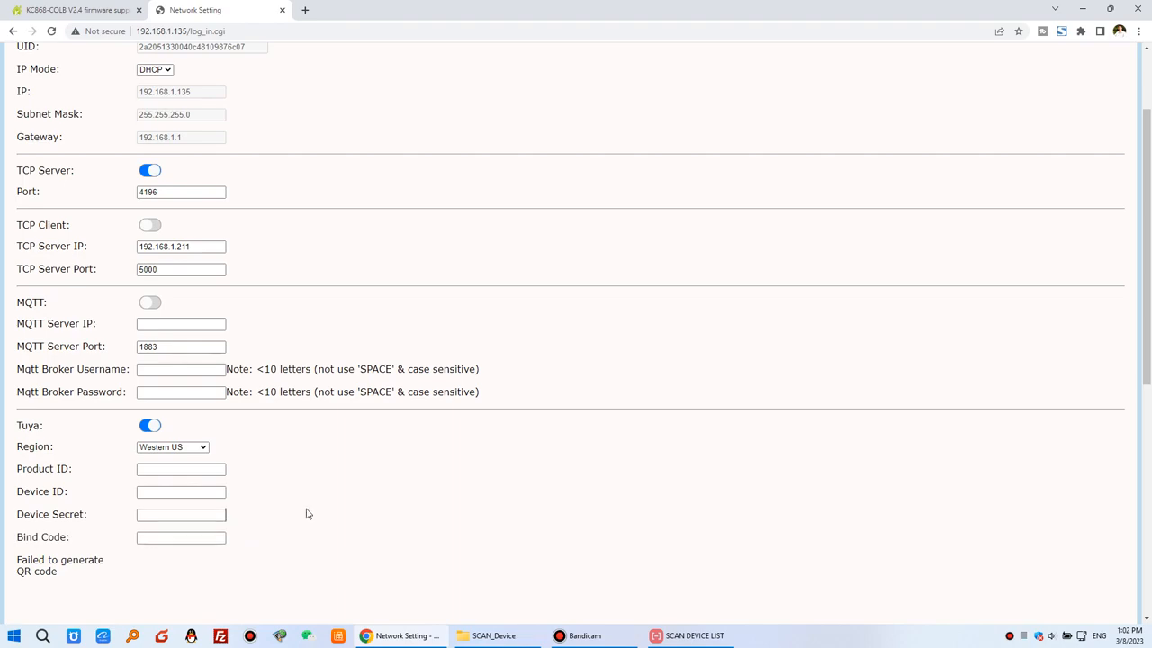
# Examine the KinCony forum guide's example web page for its filled-in MQTT and Tuya settings
pyautogui.scroll(-1, 459, 603)
pyautogui.click(78, 9)
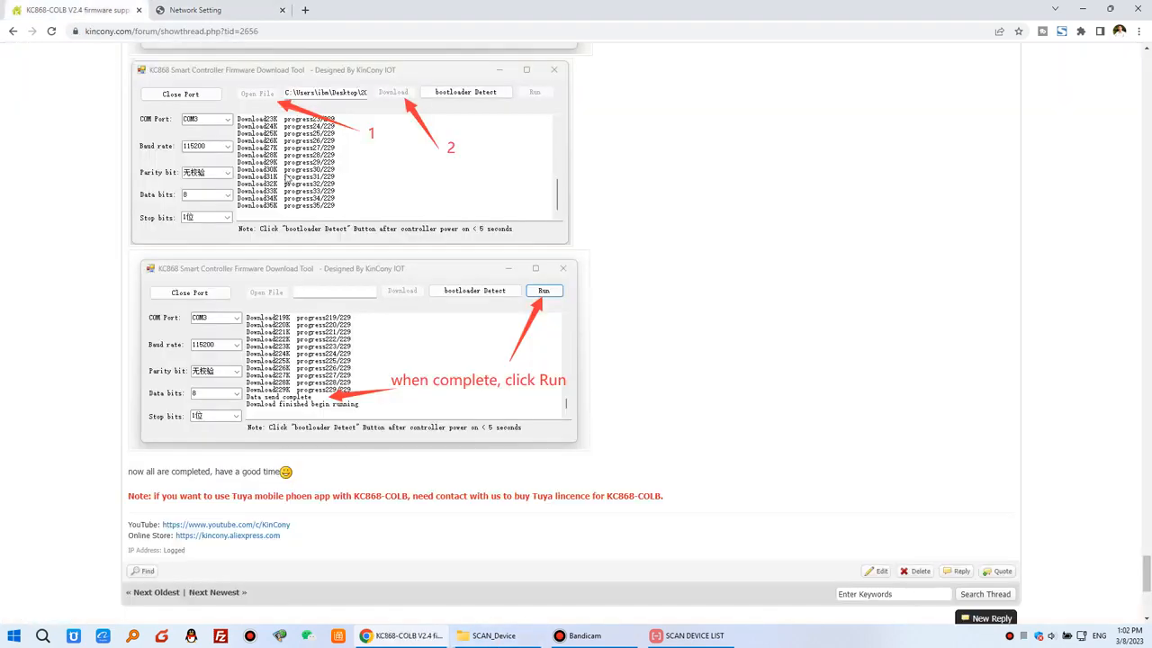
pyautogui.scroll(-1, 636, 367)
pyautogui.scroll(9, 635, 368)
pyautogui.scroll(10, 1067, 422)
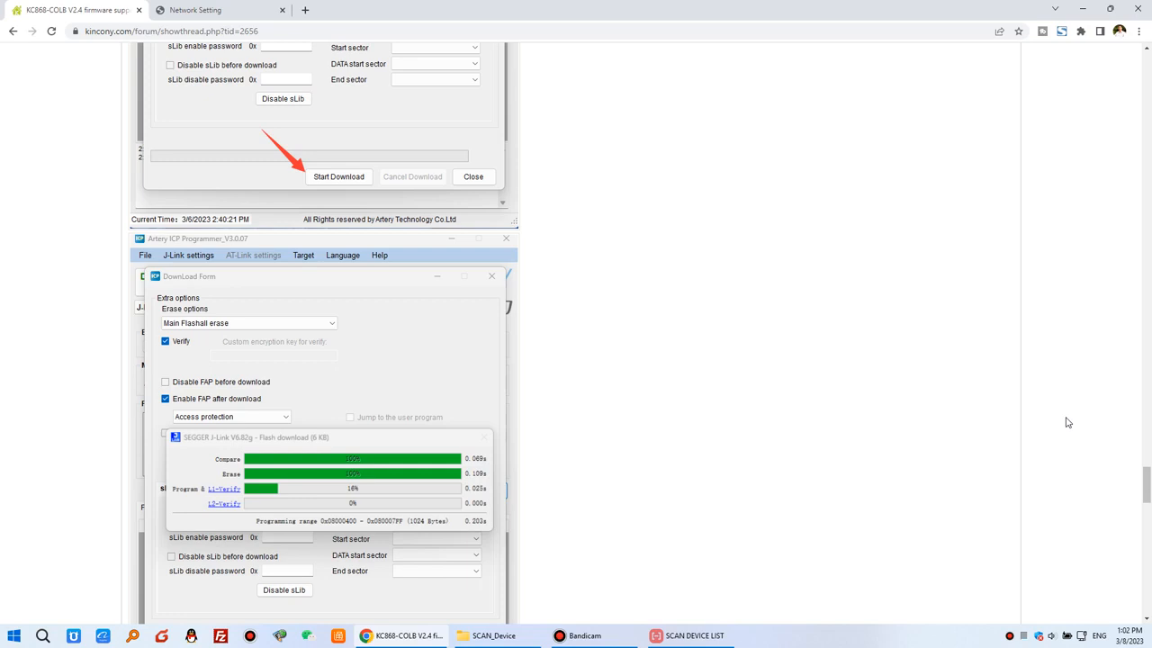
pyautogui.moveTo(1146, 487); pyautogui.dragTo(1148, 133)
pyautogui.scroll(1, 221, 322)
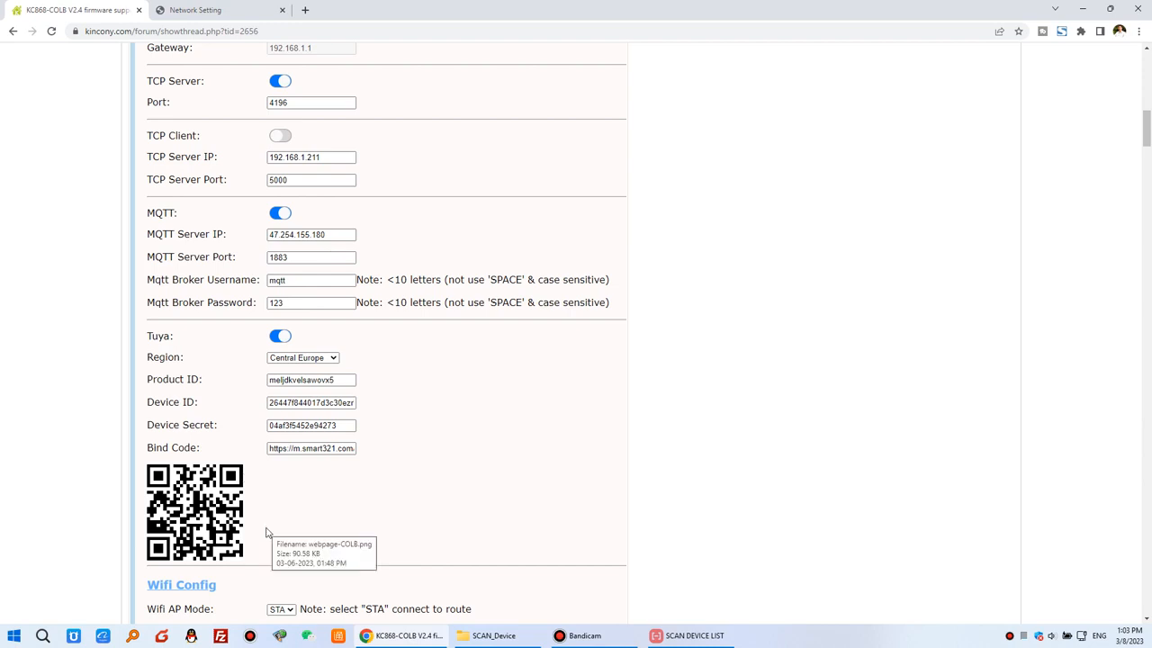
# Return to the board's Network Setting page and set the Tuya region to China
pyautogui.hotkey('ctrl', 'Tab')
pyautogui.scroll(-1, 278, 274)
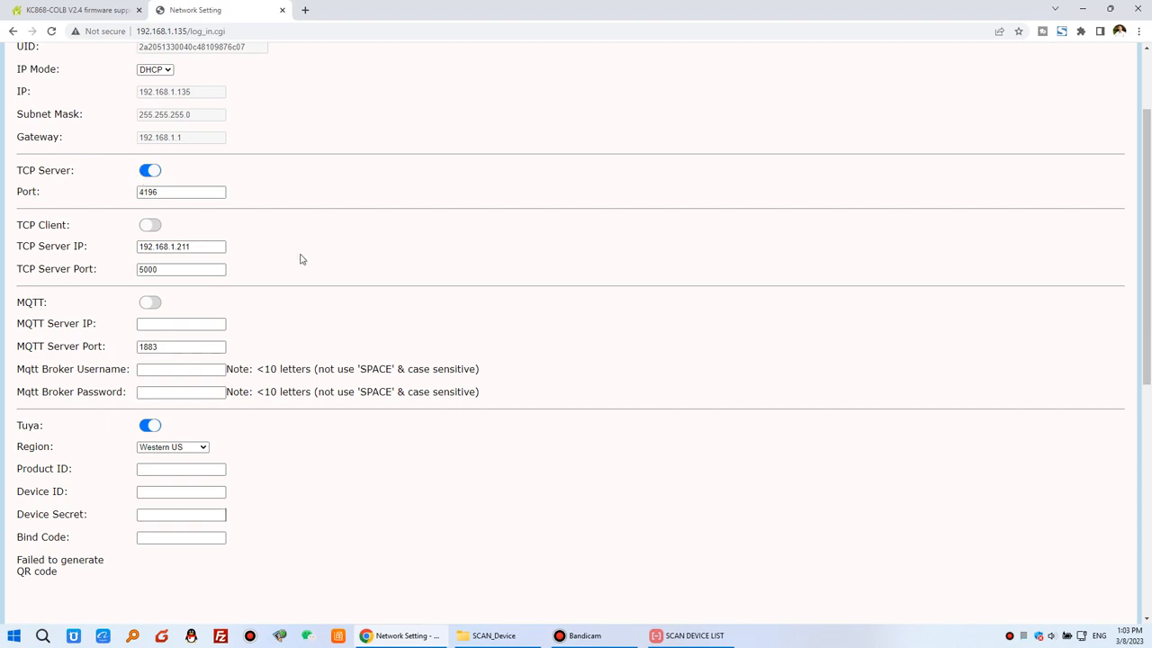
pyautogui.scroll(-1, 302, 259)
pyautogui.click(197, 389)
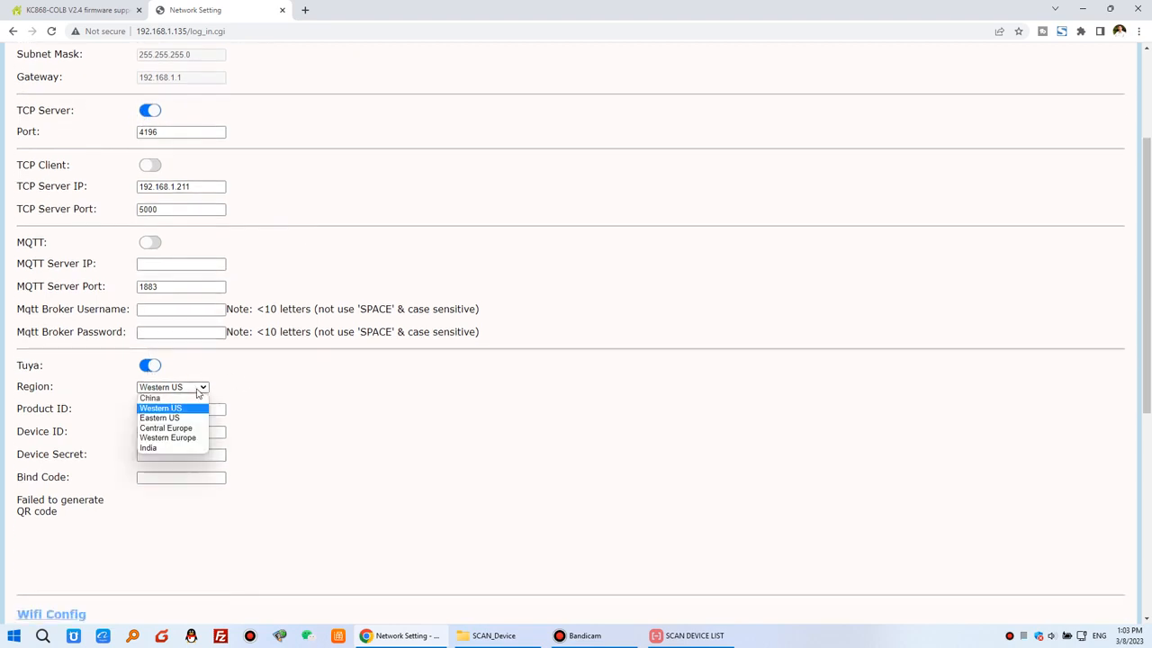
pyautogui.click(153, 398)
# Fill in the Tuya Product ID, Device ID, Device Secret and Bind Code with the previously entered values
pyautogui.scroll(-1, 268, 384)
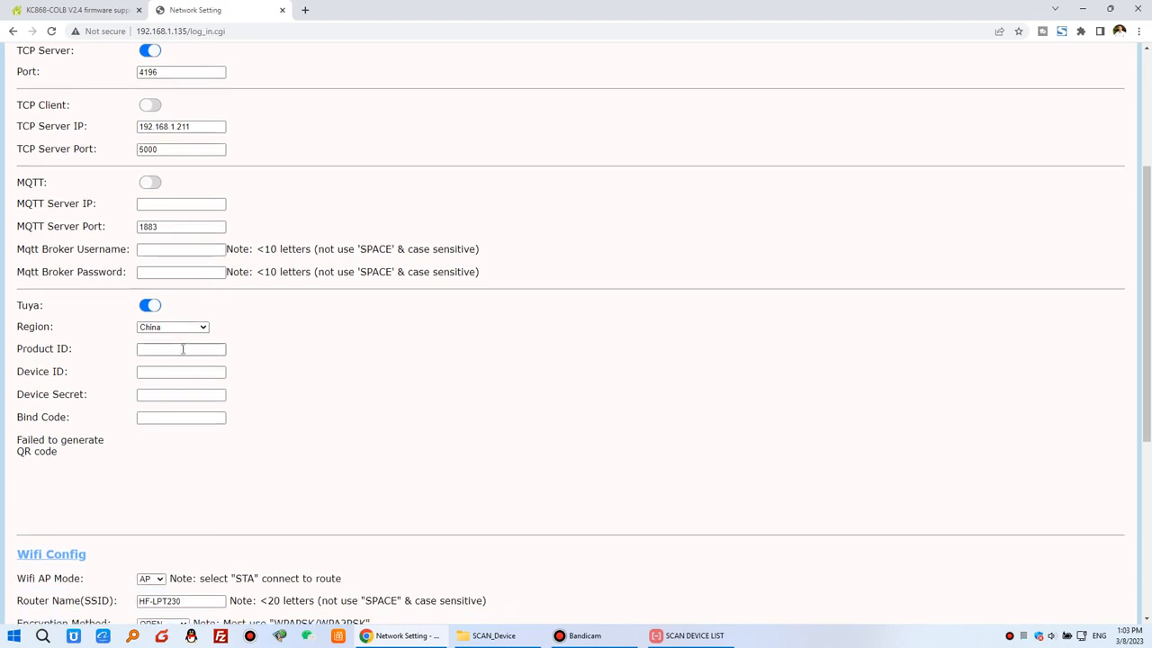
pyautogui.click(206, 374)
pyautogui.click(199, 372)
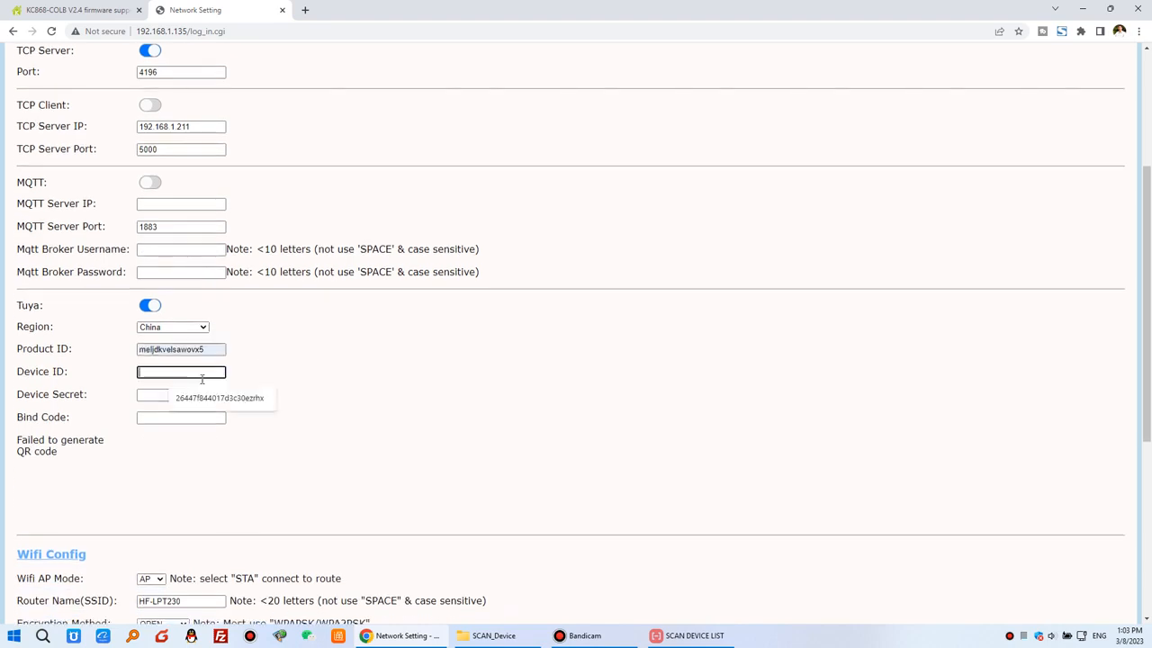
pyautogui.click(201, 397)
pyautogui.click(180, 396)
pyautogui.click(195, 419)
pyautogui.click(180, 417)
pyautogui.click(223, 446)
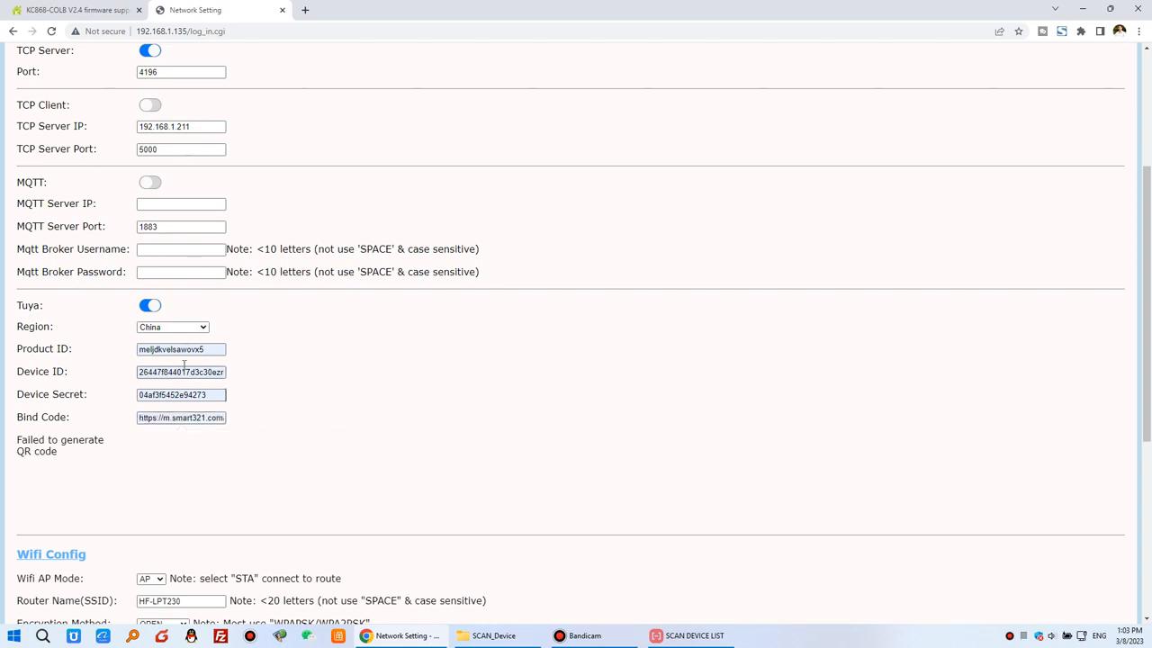
# Check the available Tuya regions, keep China, and save the board's network settings
pyautogui.click(179, 328)
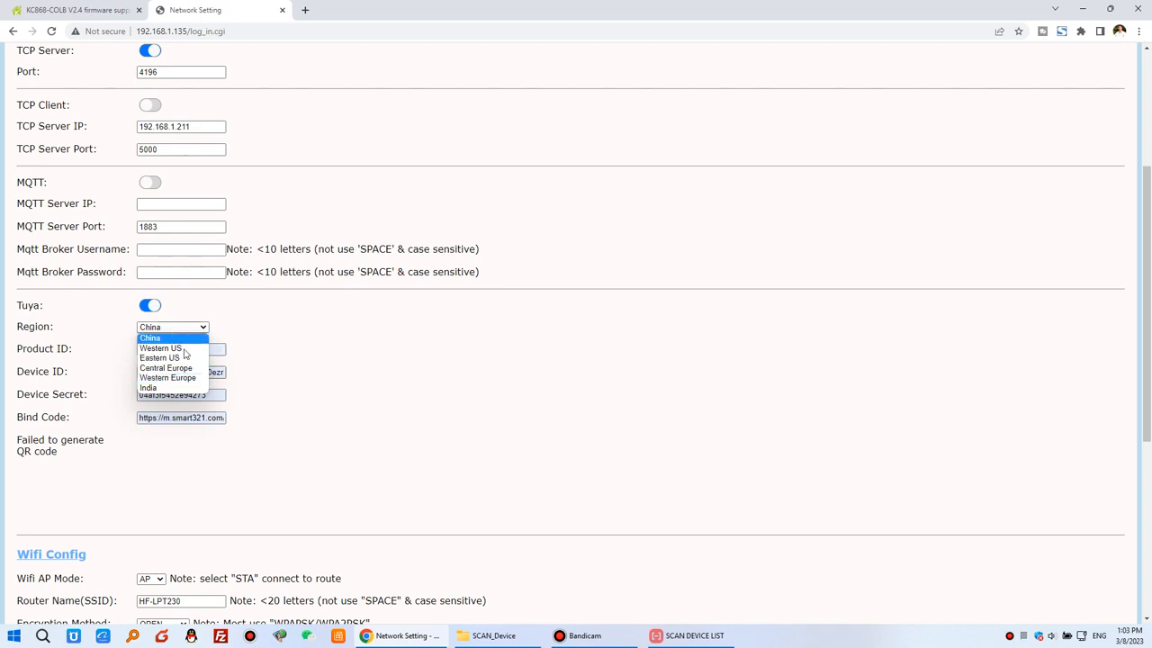
pyautogui.click(281, 349)
pyautogui.scroll(2, 279, 363)
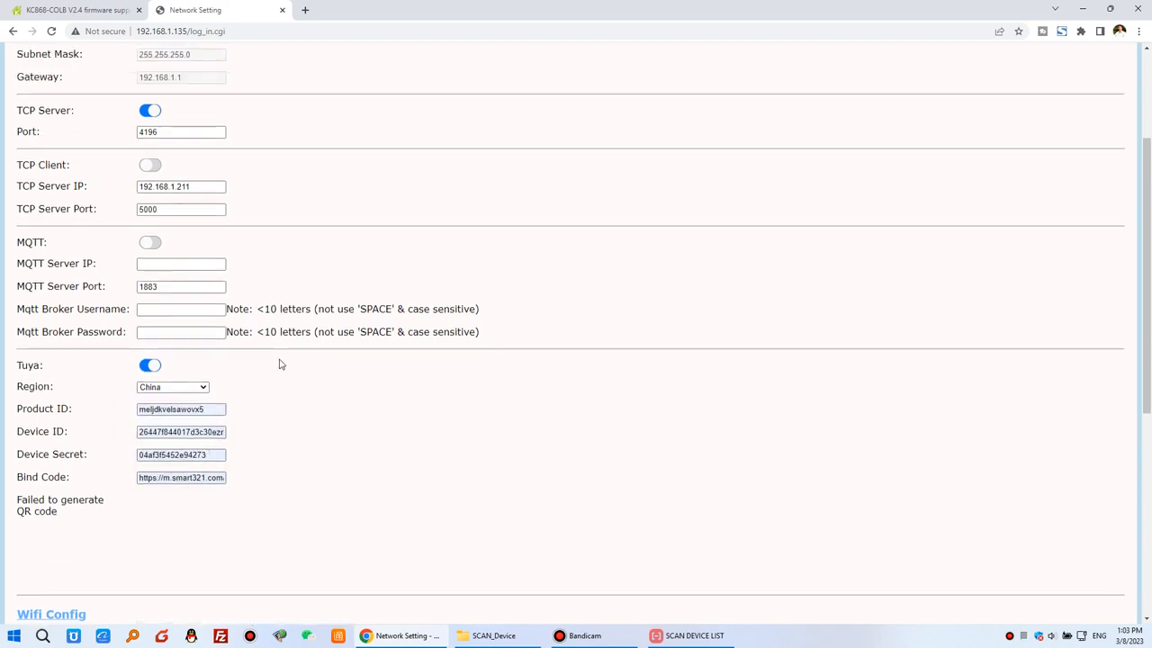
pyautogui.scroll(-2, 279, 364)
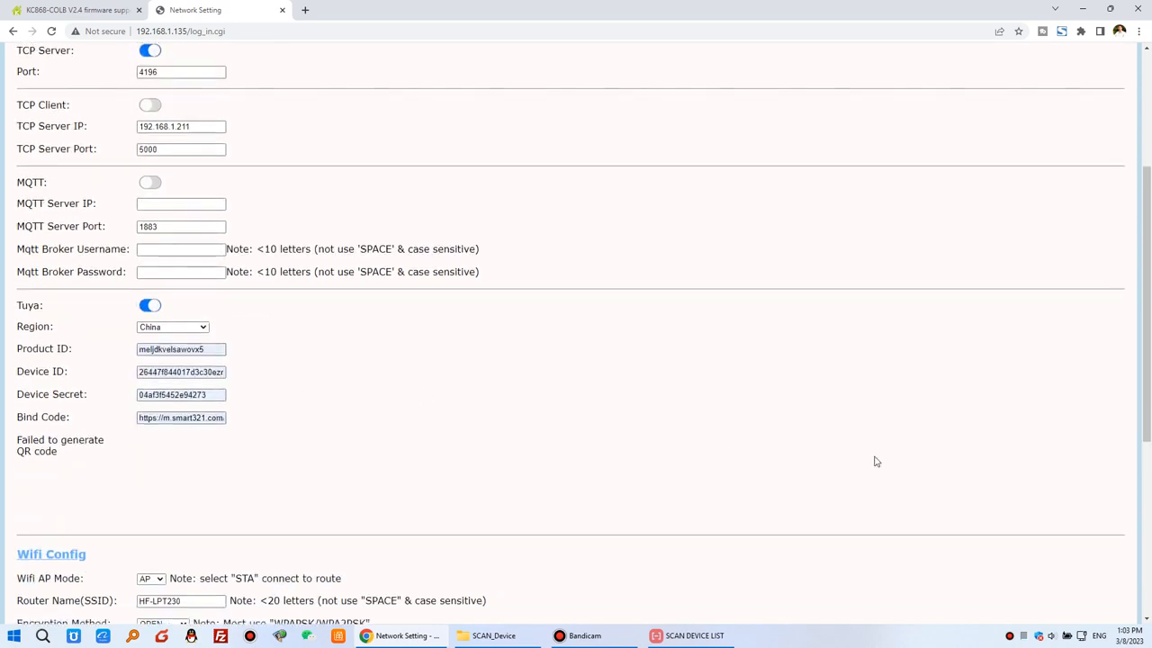
pyautogui.scroll(-4, 522, 458)
pyautogui.click(86, 580)
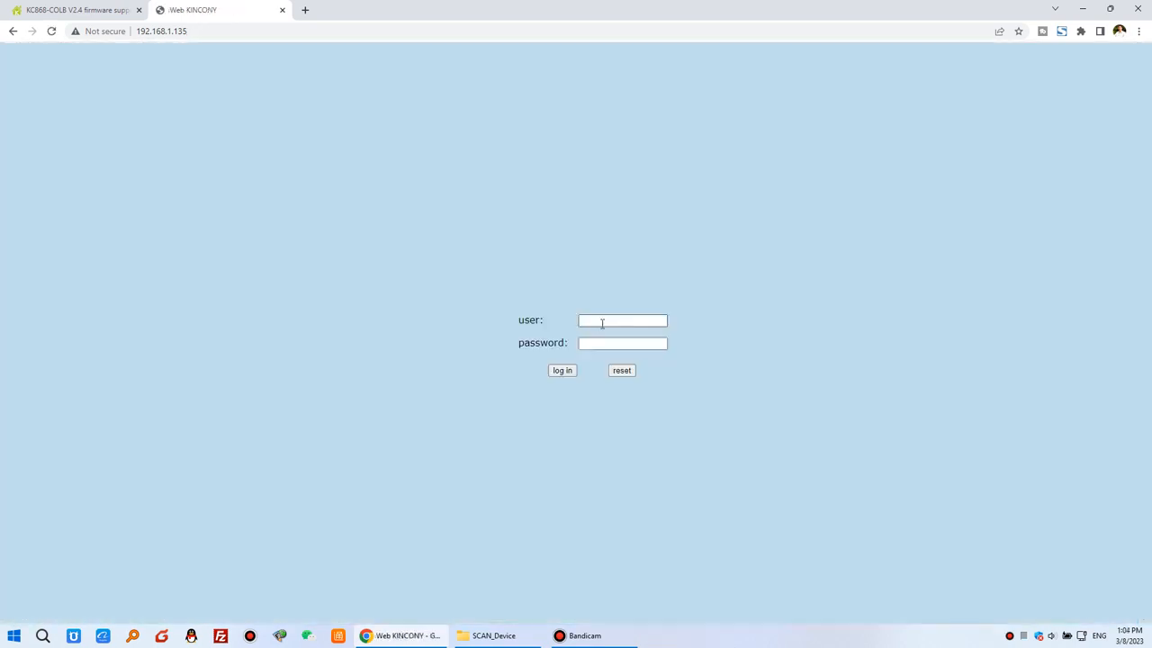
# Log in to the board's web page again with the user name and password and check the Tuya QR code
pyautogui.click(602, 321)
pyautogui.click(630, 343)
pyautogui.click(633, 370)
pyautogui.click(563, 370)
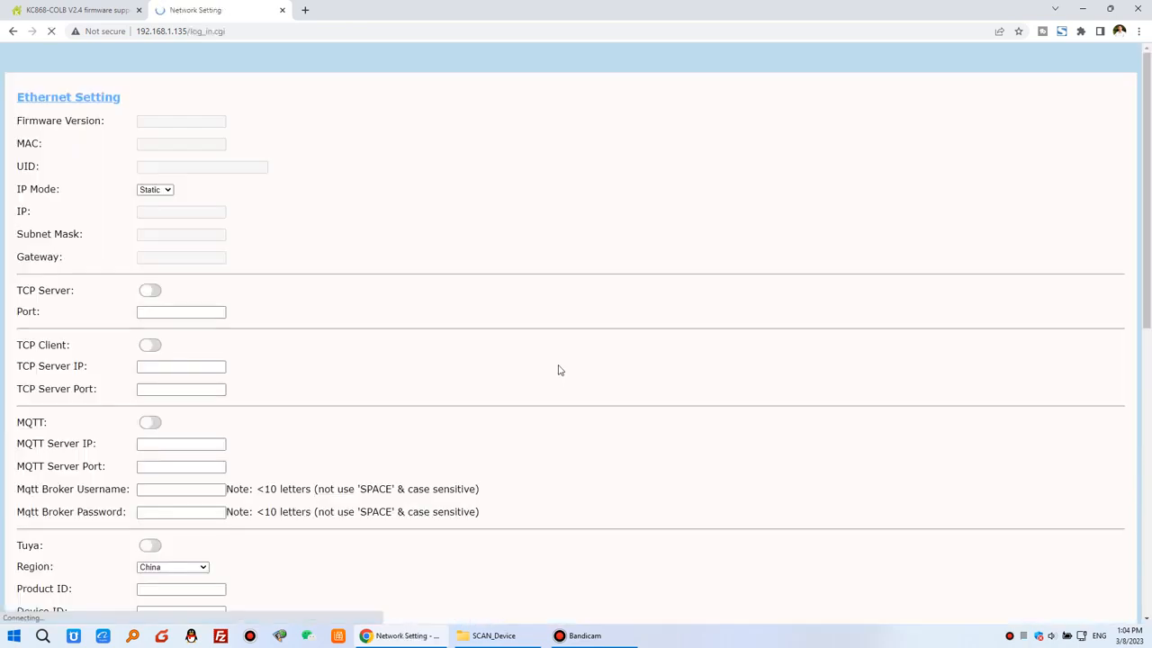
pyautogui.scroll(-3, 532, 364)
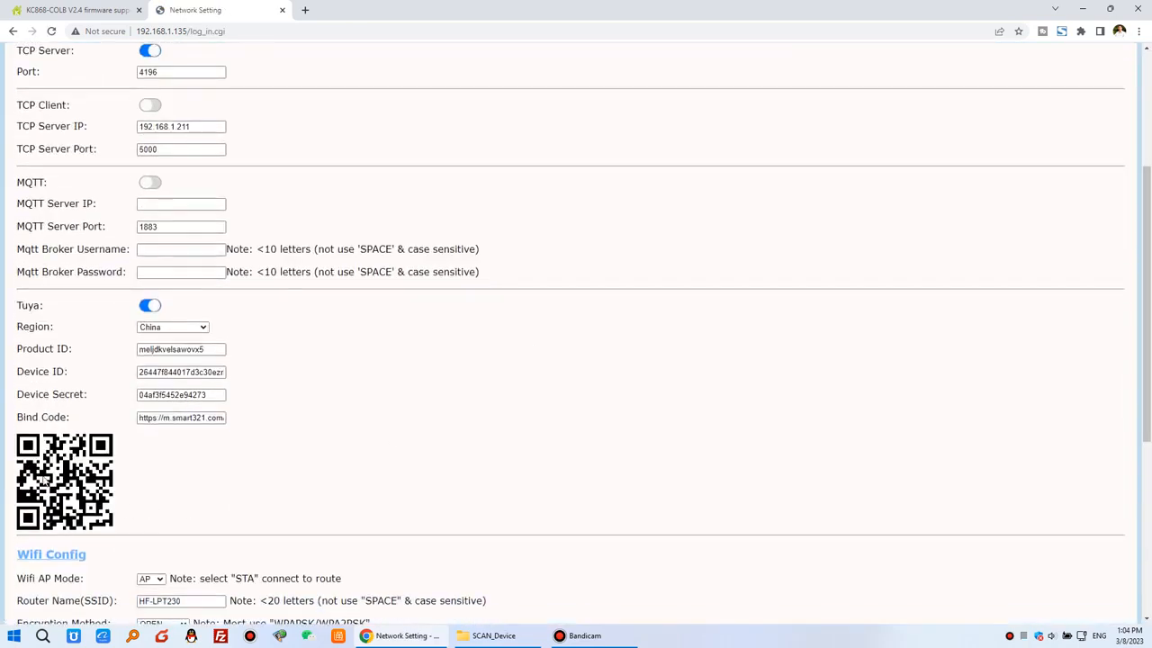
pyautogui.scroll(1, 277, 473)
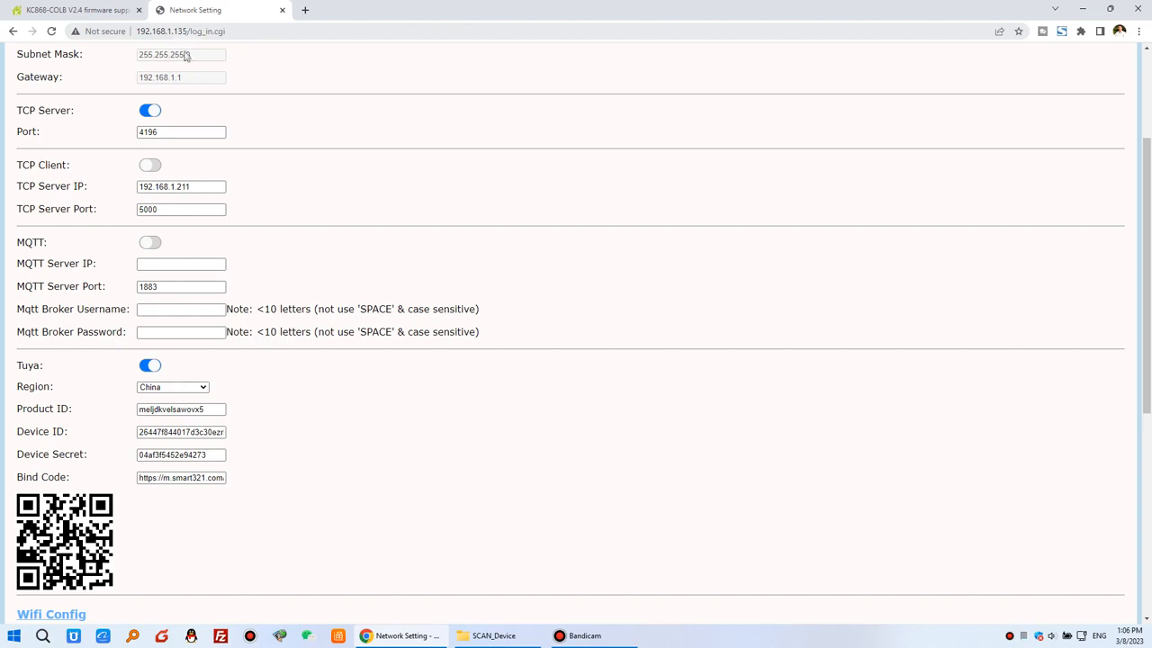
# Switch to File Explorer and run Kincony_SCB.exe from the Kincony_SCB_V1.0.410.504 folder inside AT-link
pyautogui.click(499, 637)
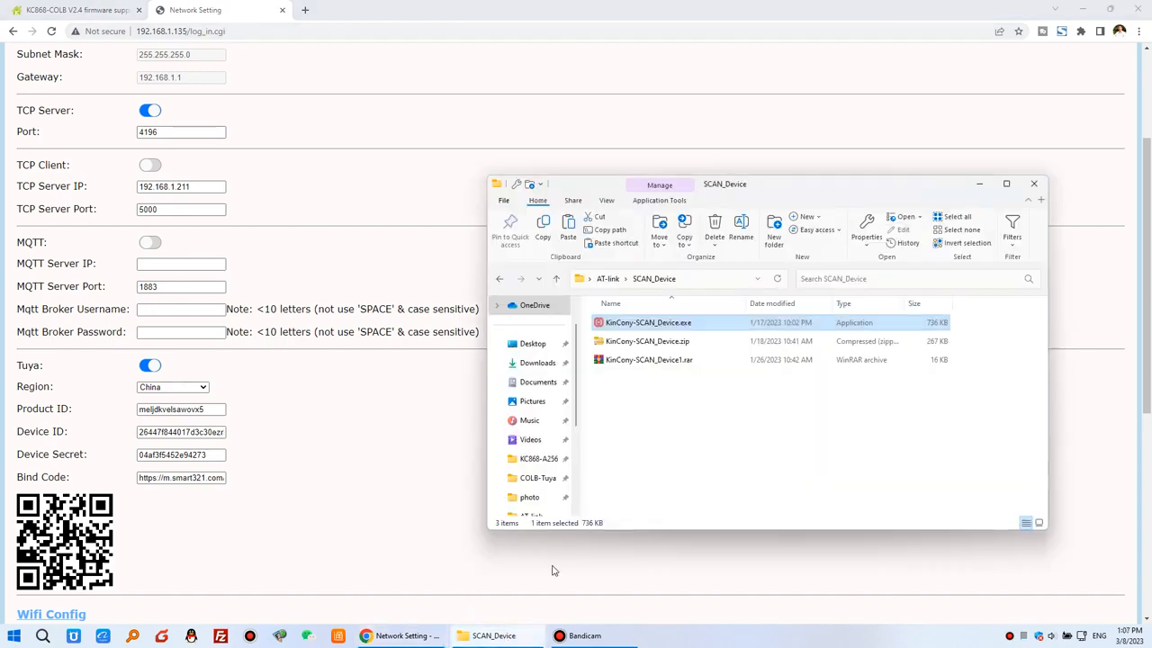
pyautogui.click(609, 279)
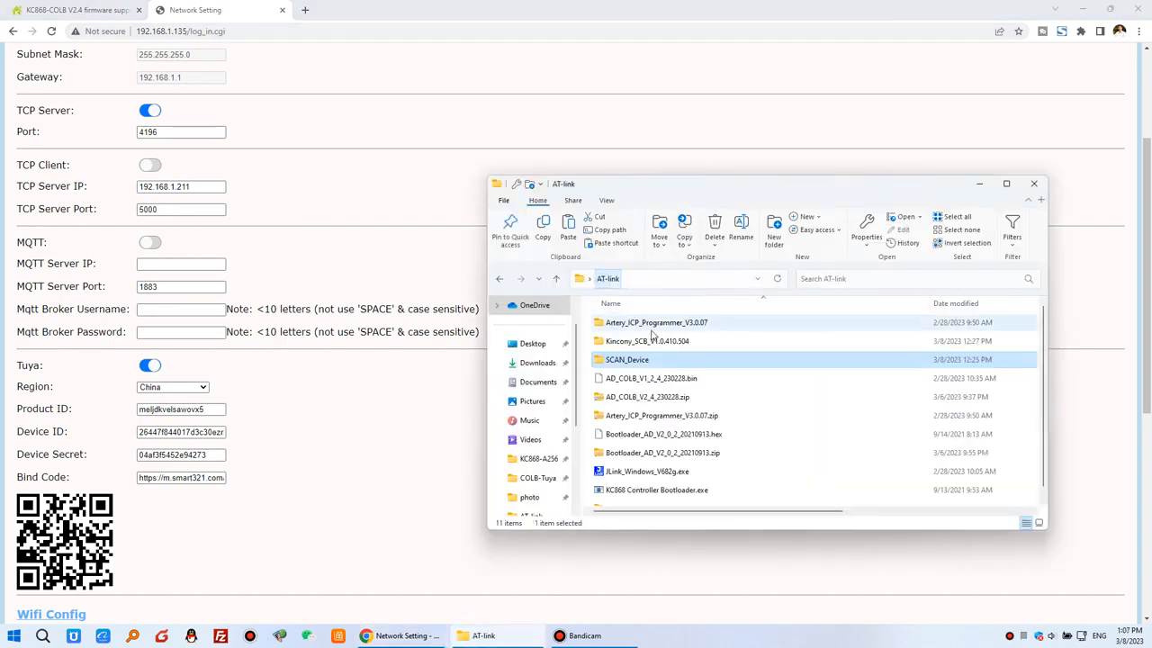
pyautogui.scroll(-1, 665, 427)
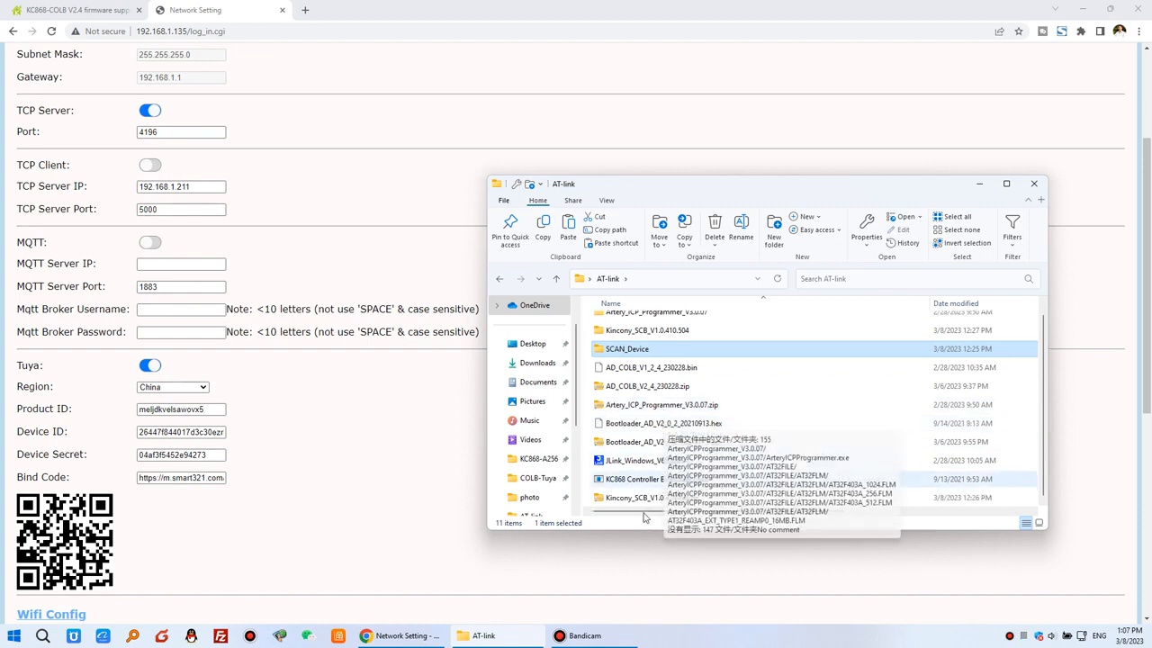
pyautogui.click(655, 333)
pyautogui.doubleClick(655, 331)
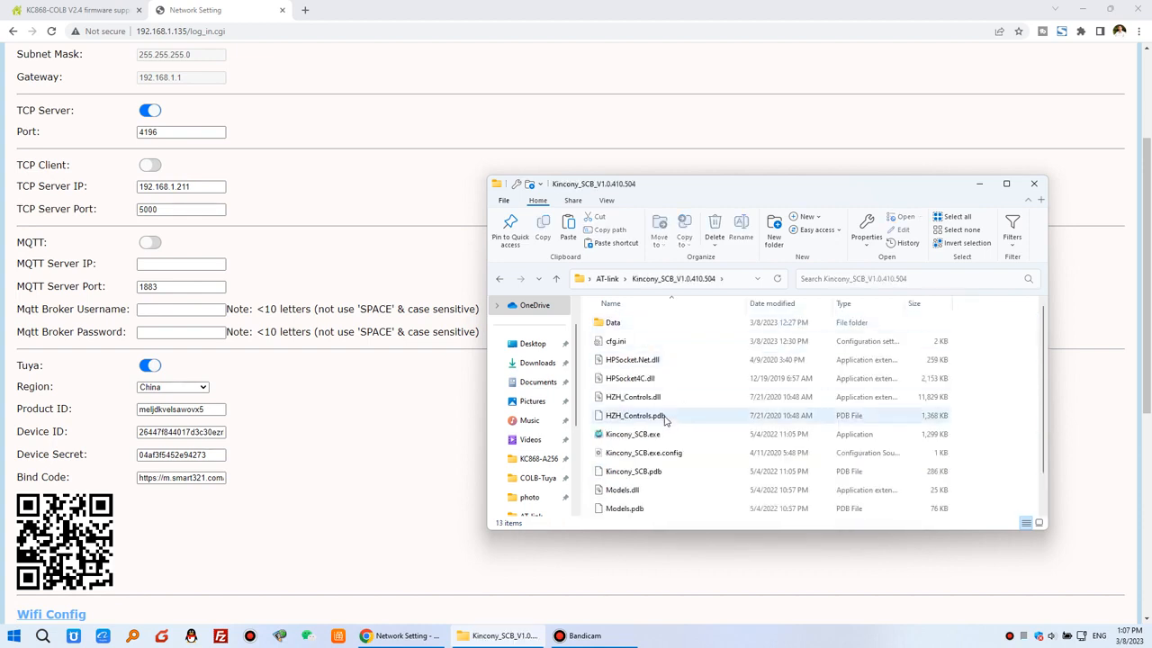
pyautogui.click(648, 437)
pyautogui.doubleClick(648, 436)
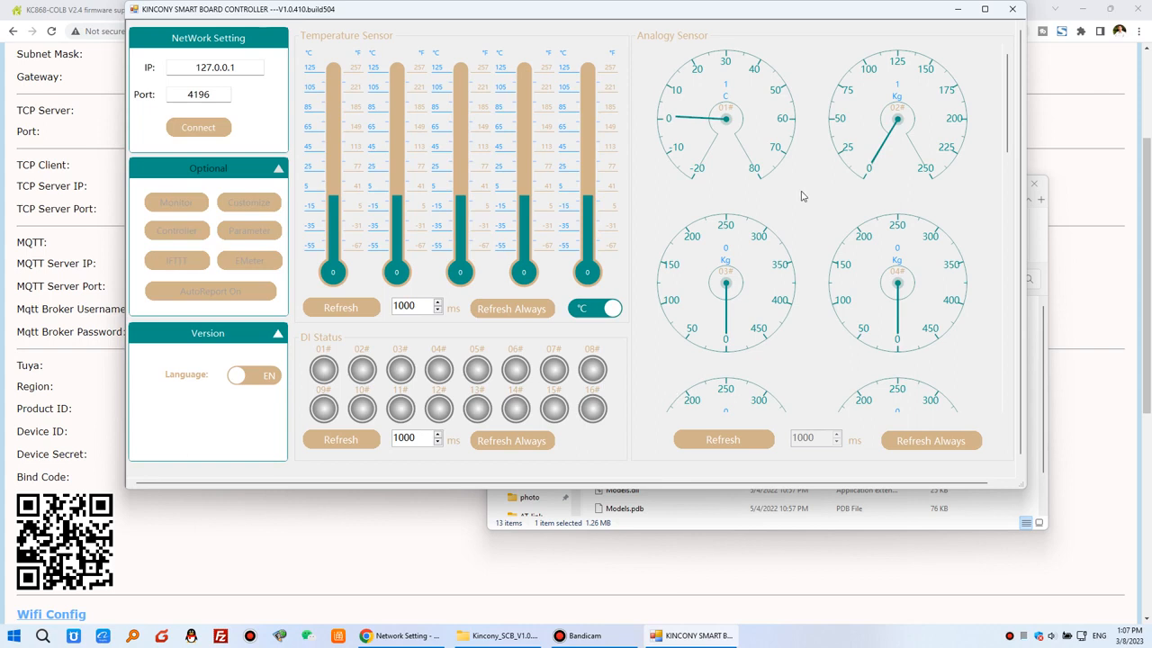
# Minimize the folder window, reposition the controller window, and connect to the board at IP 192.168.1.135, port 4196
pyautogui.click(979, 522)
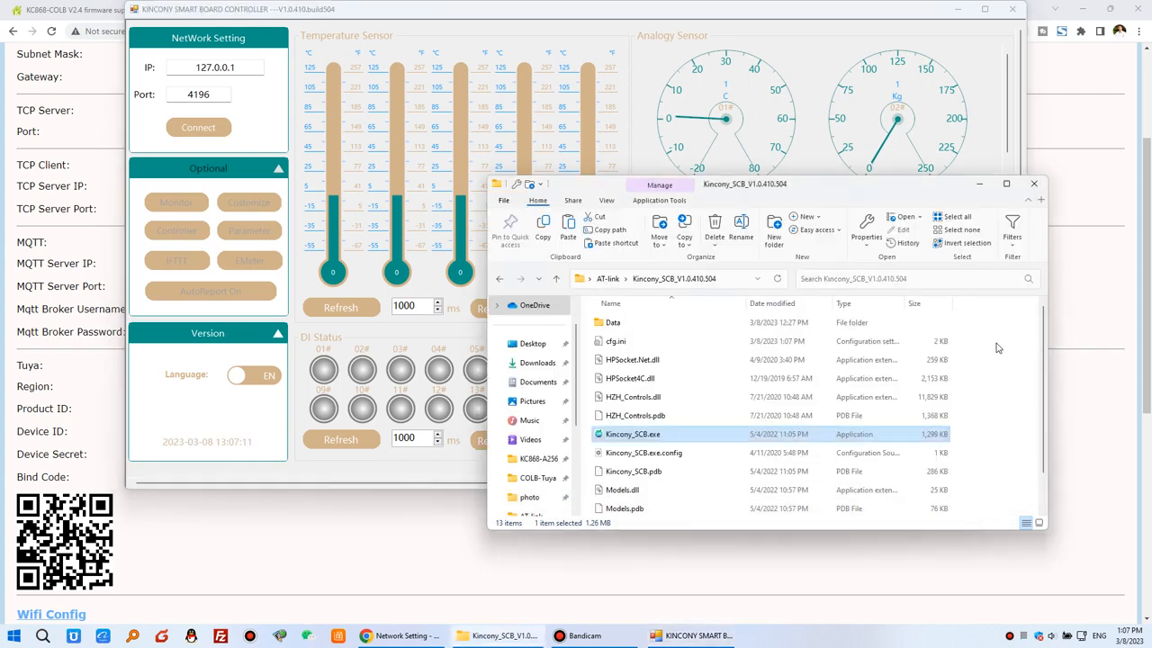
pyautogui.click(981, 185)
pyautogui.moveTo(1018, 487); pyautogui.dragTo(1037, 505)
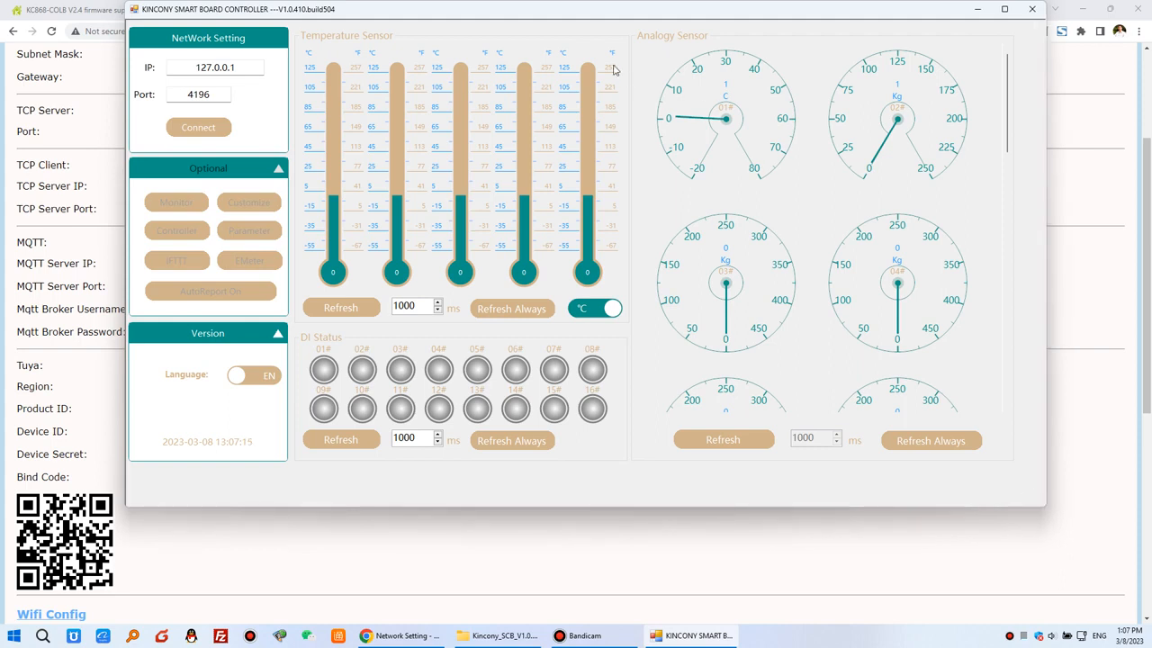
pyautogui.moveTo(510, 20); pyautogui.dragTo(595, 99)
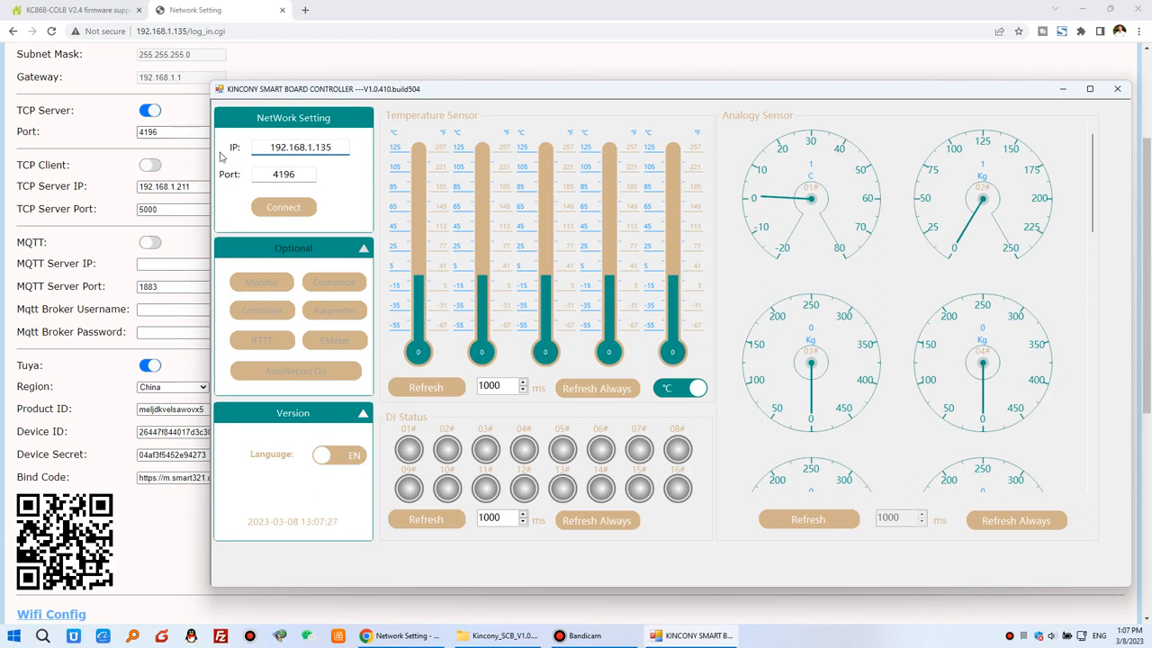
pyautogui.click(298, 210)
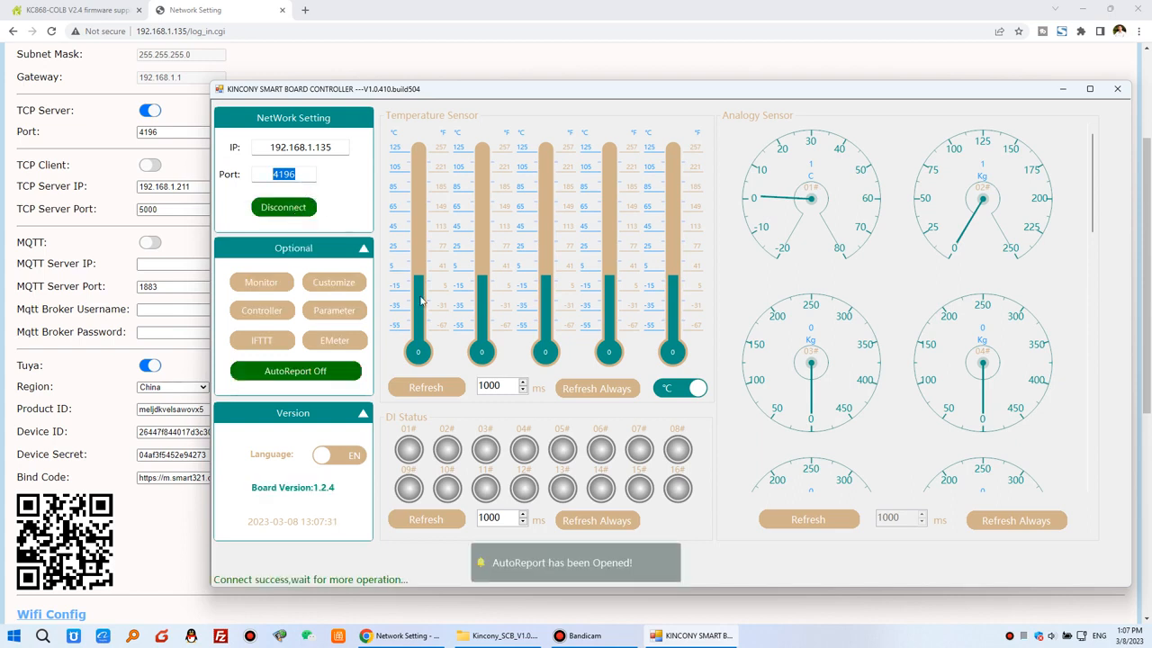